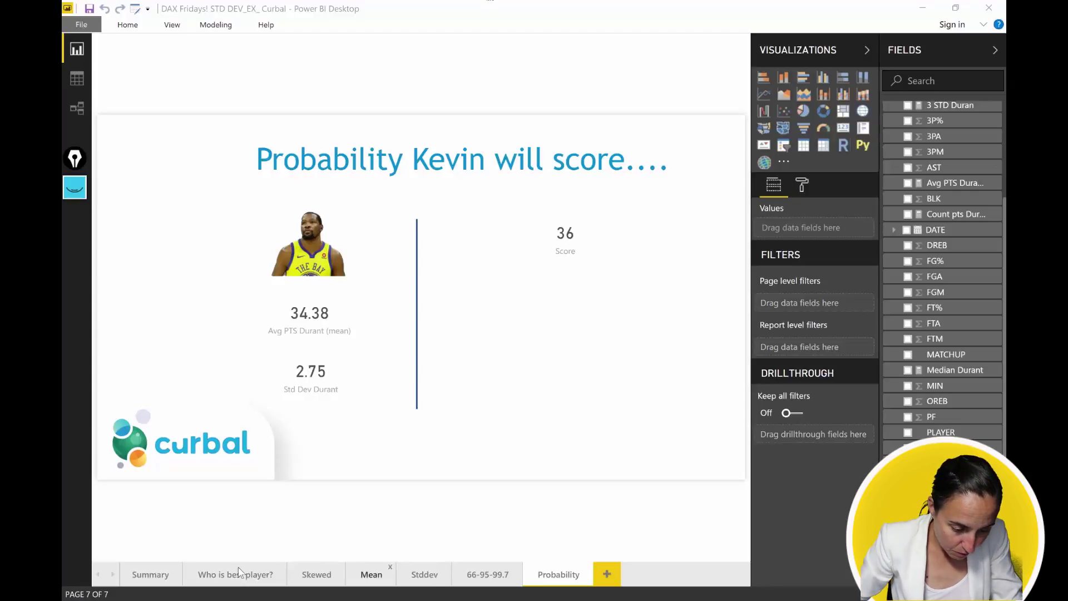
- Copy the Count pts Durant by PTS chart from the Skewed page onto the Probability page below the Durant statistics and turn off its title
left_click(287, 581)
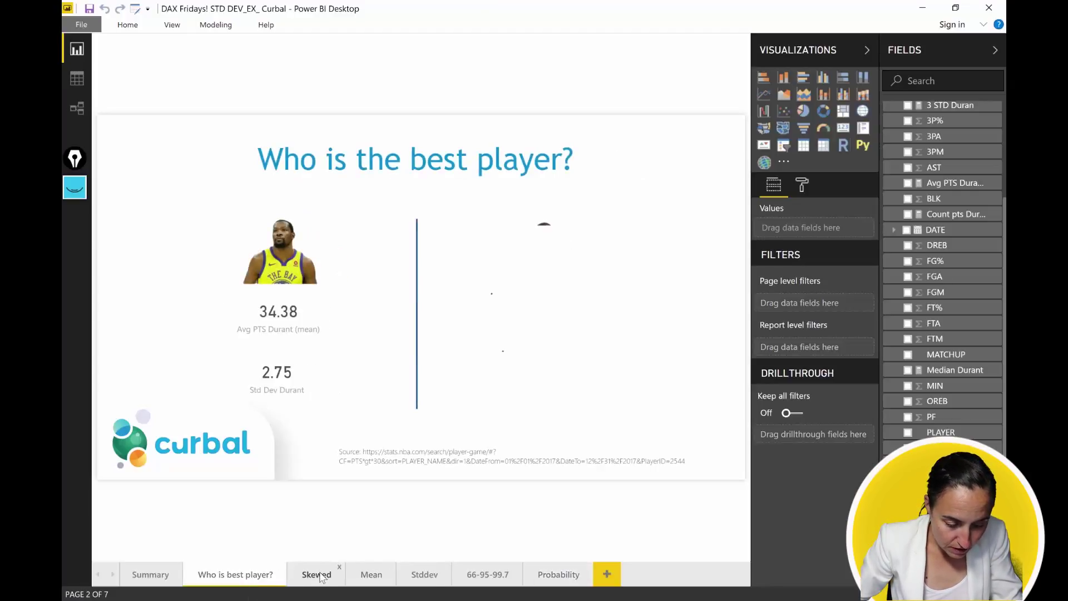
left_click(317, 575)
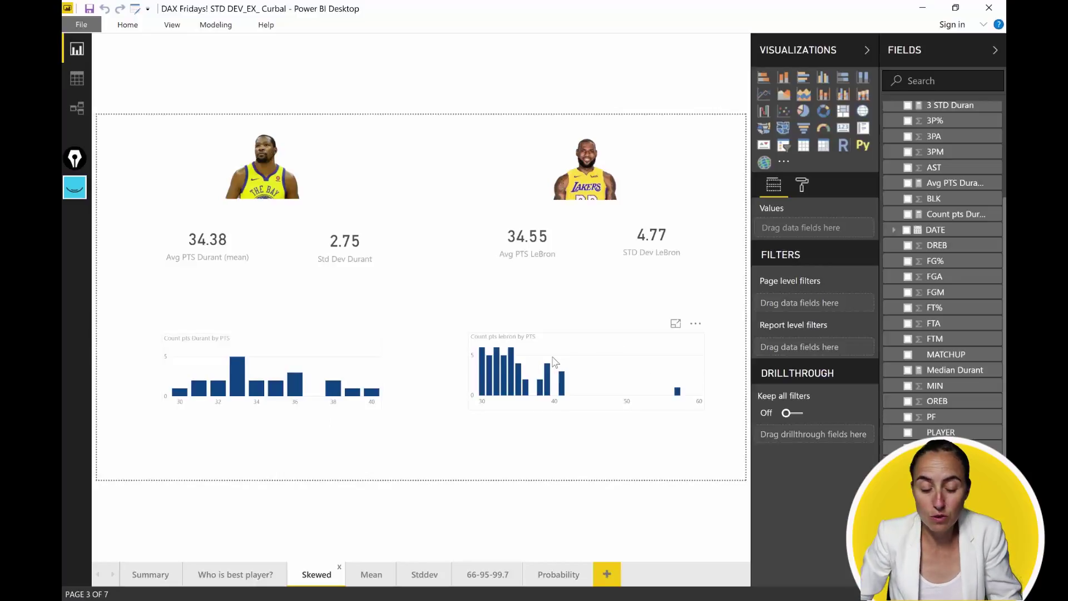
left_click(342, 348)
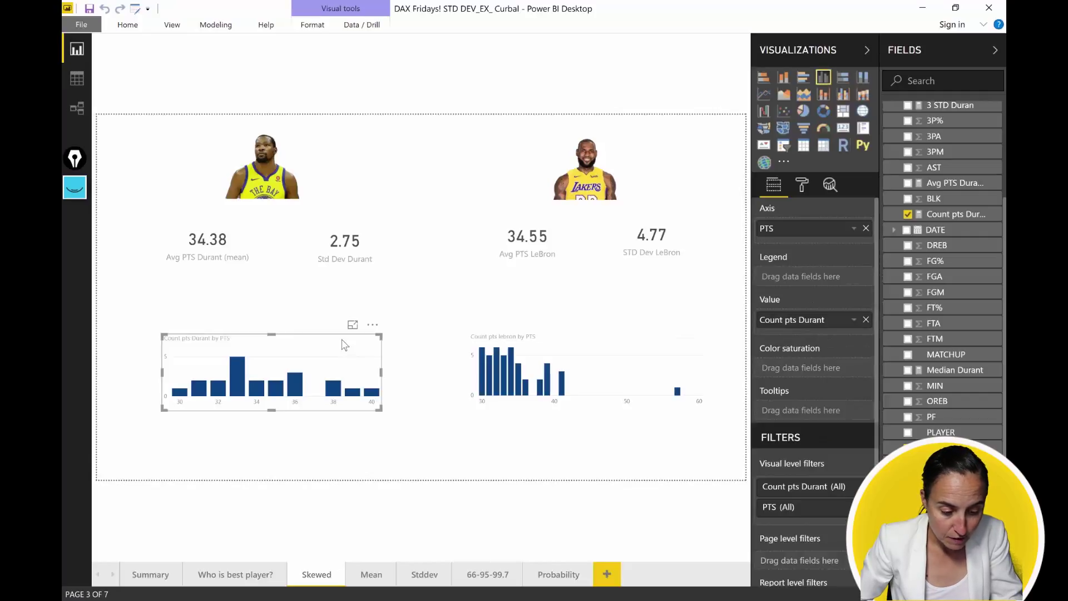
left_click(544, 576)
left_click_drag(285, 396, 424, 462)
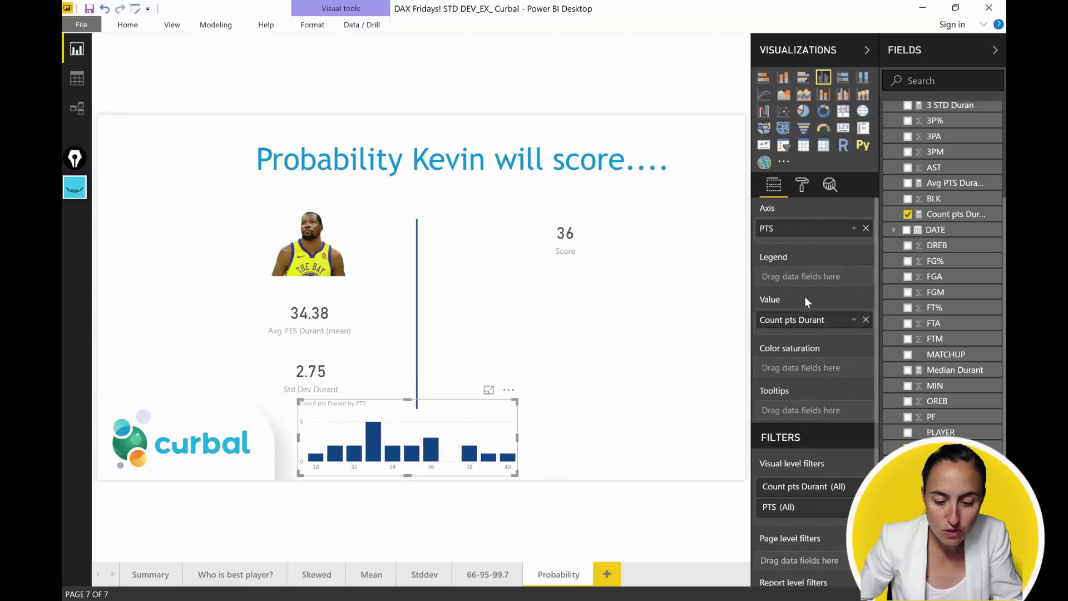
left_click(803, 186)
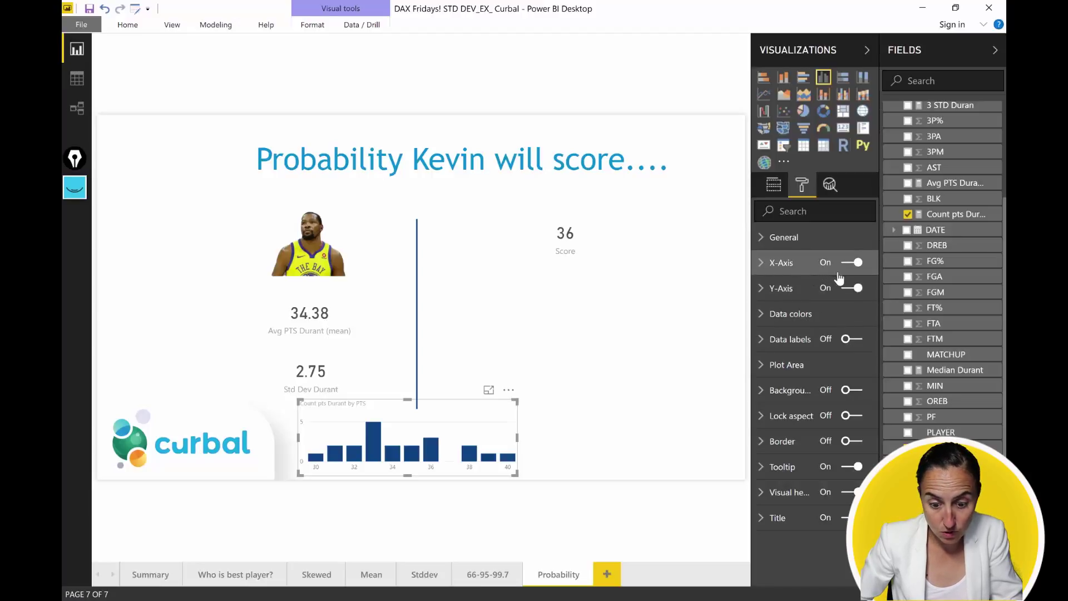
left_click(846, 517)
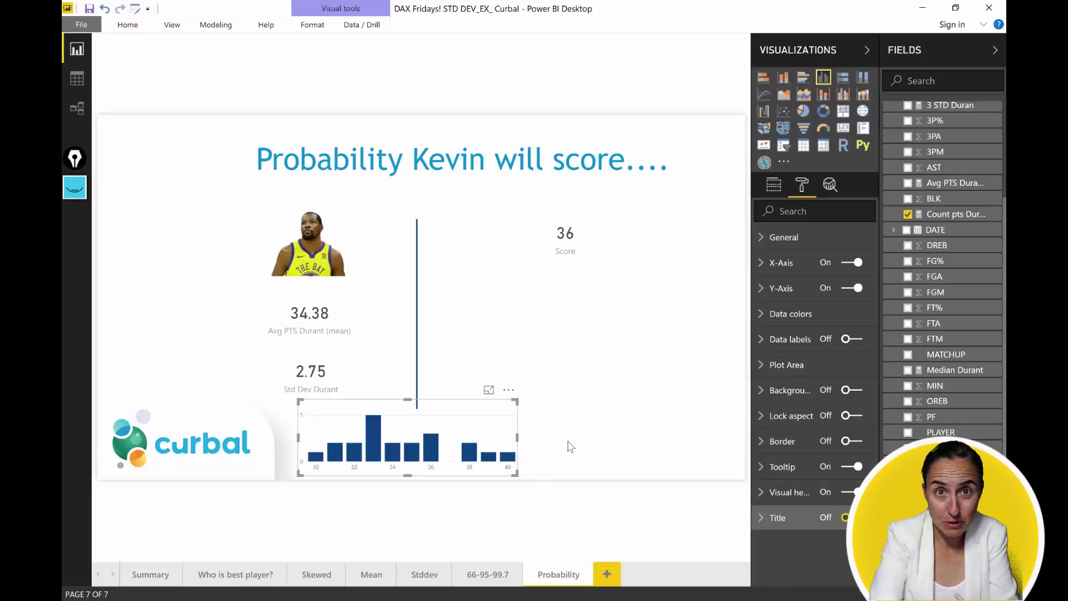
- Draw a magenta baseline and bell curve over the Durant column chart with the screen annotation pen
left_click(84, 207)
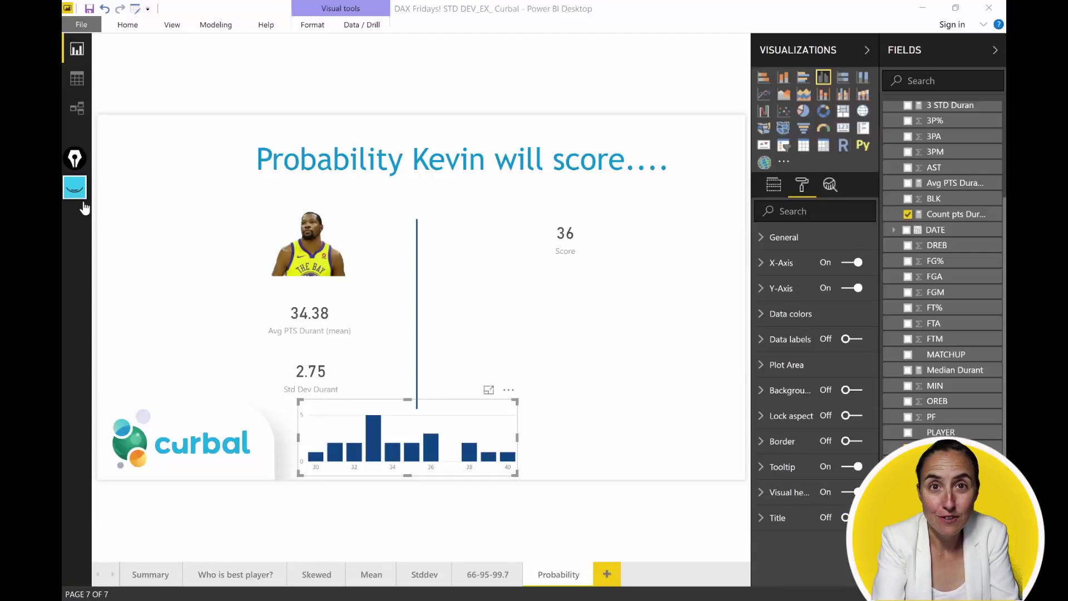
left_click(78, 192)
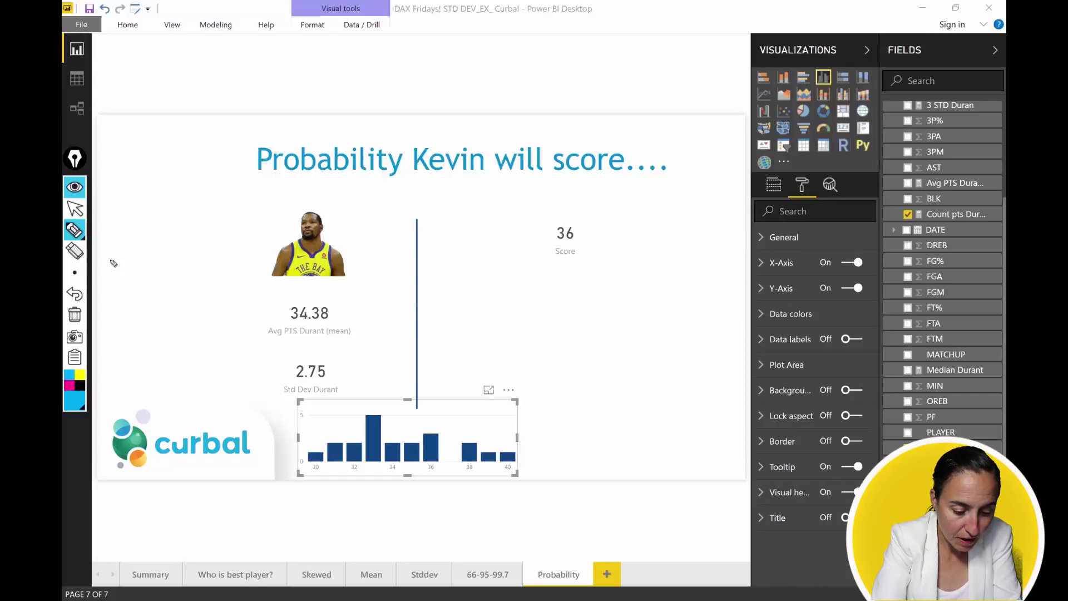
left_click(69, 385)
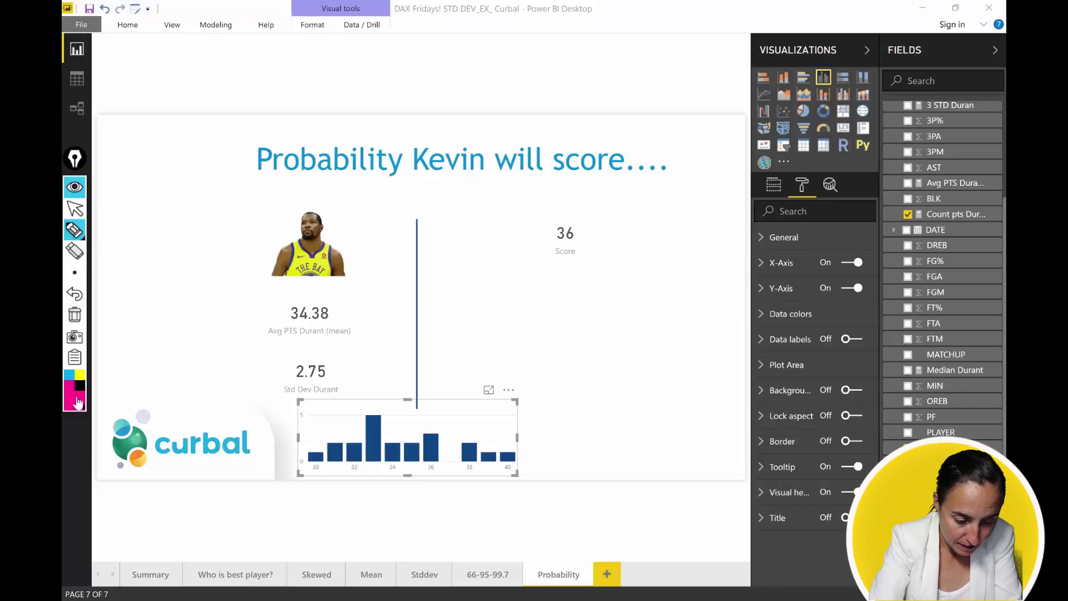
left_click_drag(280, 471, 570, 468)
mouse_move(263, 465)
left_mouse_down()
mouse_move(350, 398)
mouse_move(393, 384)
mouse_move(456, 395)
mouse_move(536, 443)
mouse_move(590, 452)
left_mouse_up()
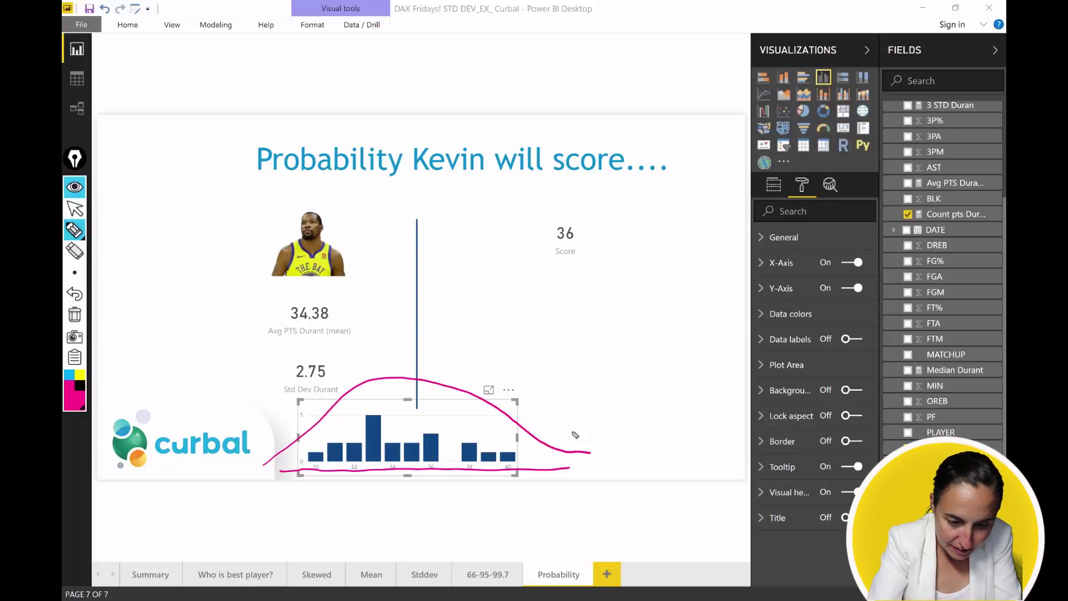
- Circle the 36 score in magenta and draw a vertical line through the chart's 36 column, hiding the annotations when done
mouse_move(574, 223)
left_mouse_down()
mouse_move(561, 221)
mouse_move(588, 241)
mouse_move(568, 217)
left_mouse_up()
left_click_drag(436, 459, 423, 288)
mouse_move(435, 439)
left_mouse_down()
mouse_move(429, 479)
mouse_move(423, 323)
mouse_move(429, 459)
left_mouse_up()
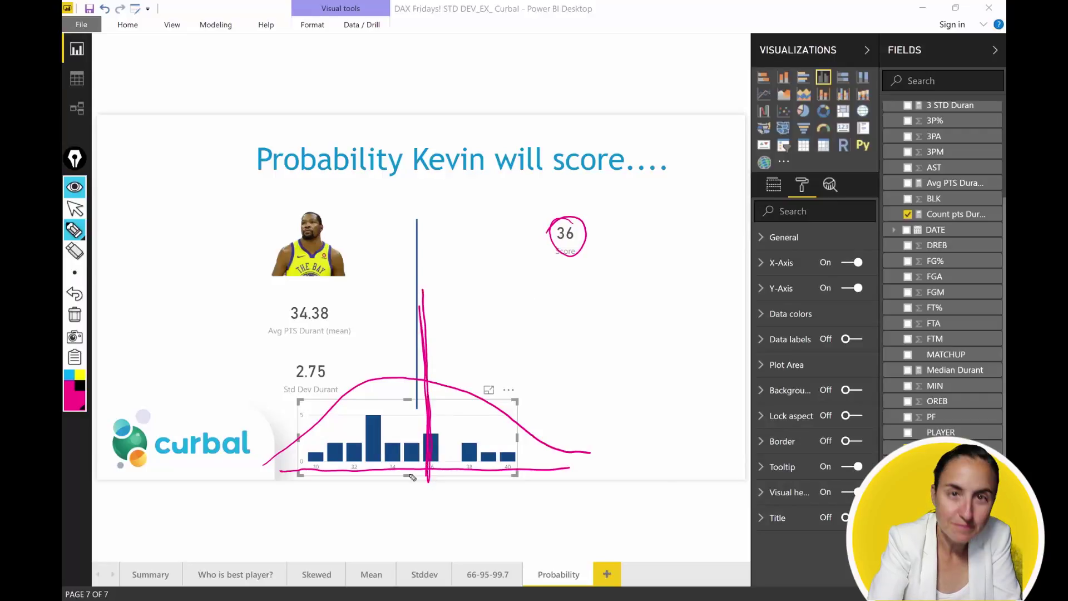
left_click(75, 187)
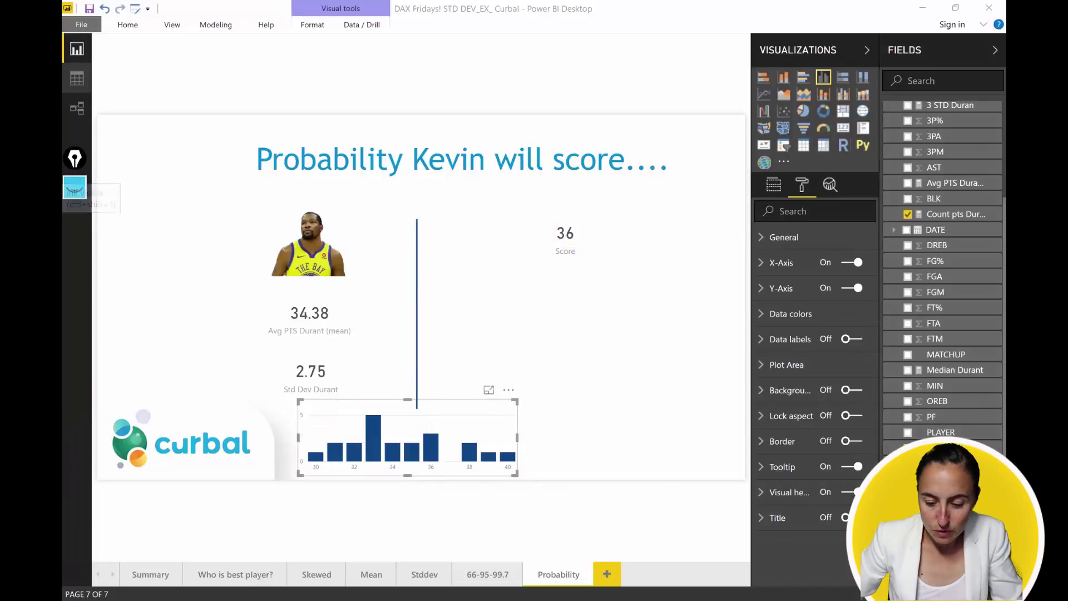
- Start a new measure in the Durant table named Probability of score, using NORM.DIST with [Score] as the X argument
scroll(996, 134, "up", 3)
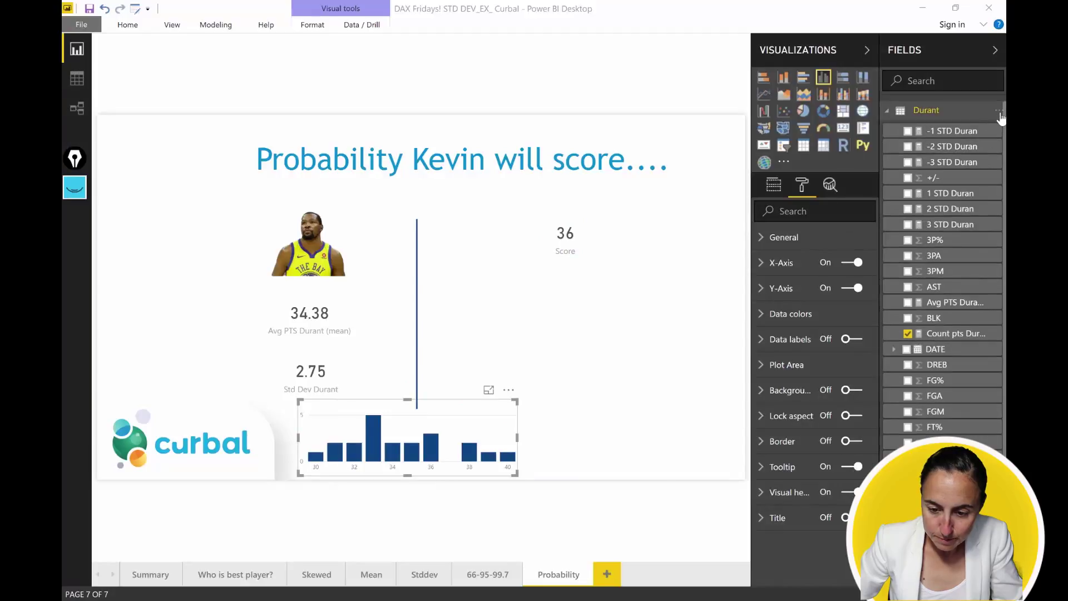
left_click(998, 111)
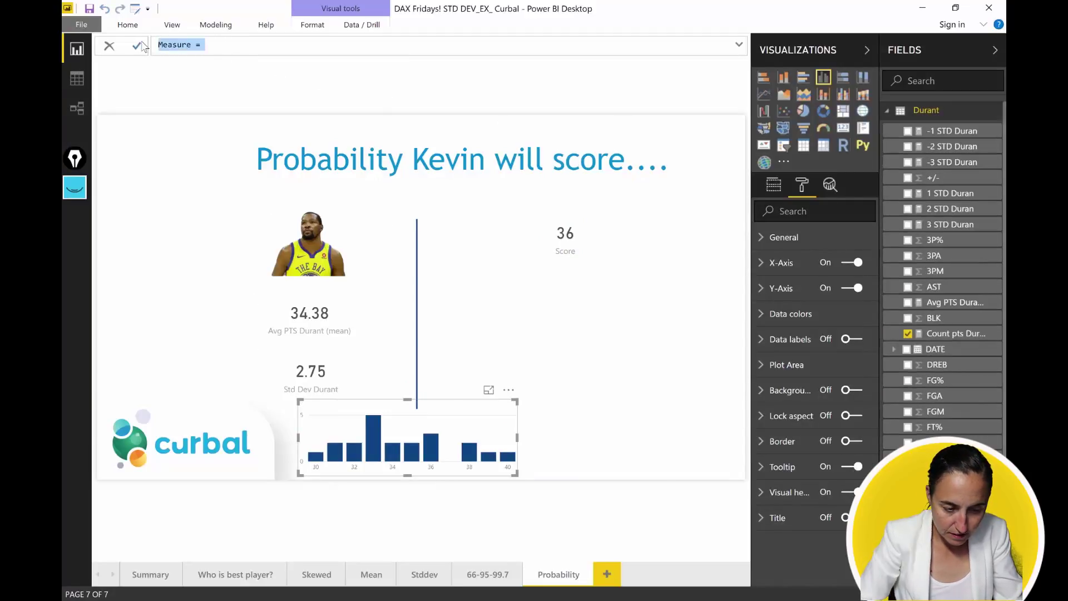
type("Probability o")
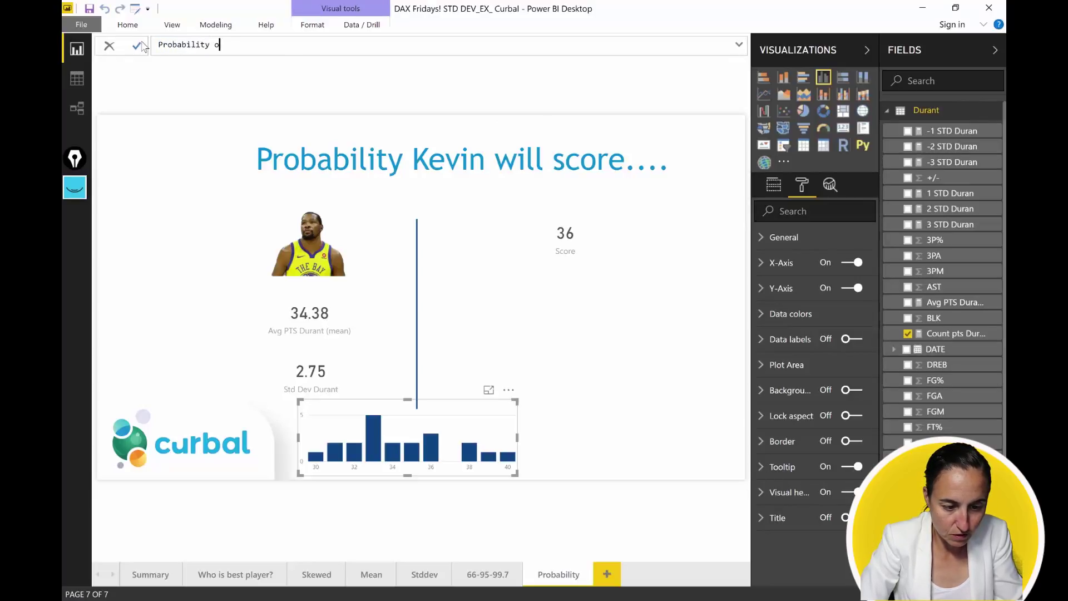
type("f score= NORM")
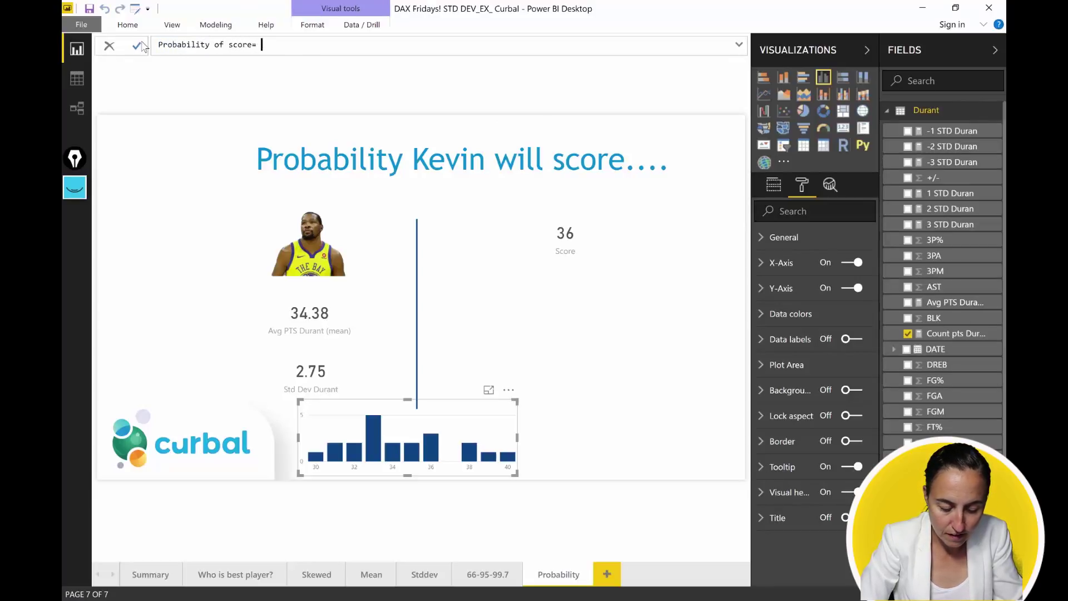
key("Tab")
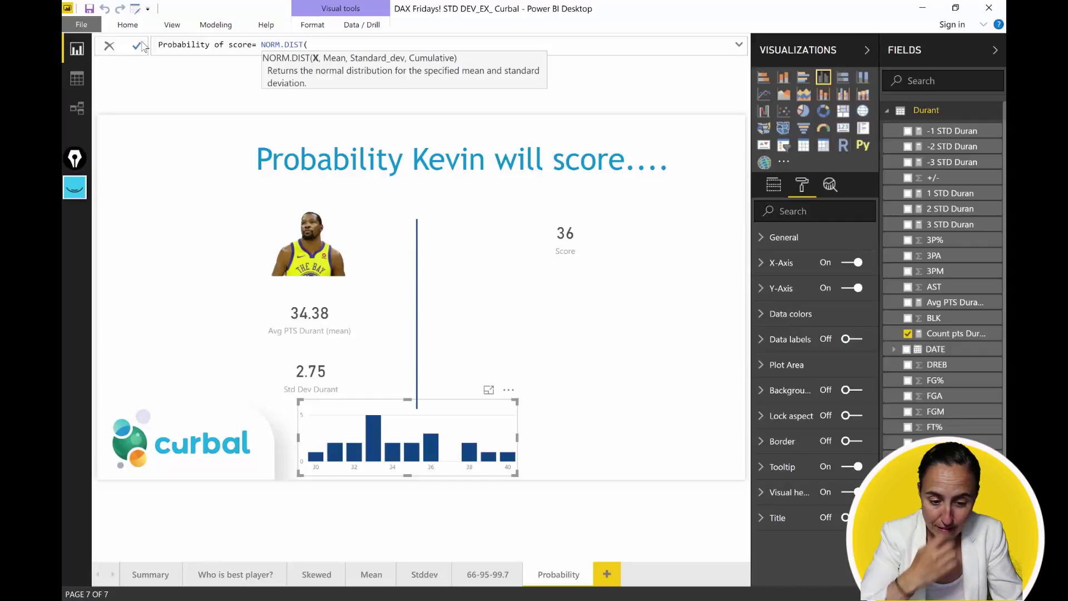
type("8s")
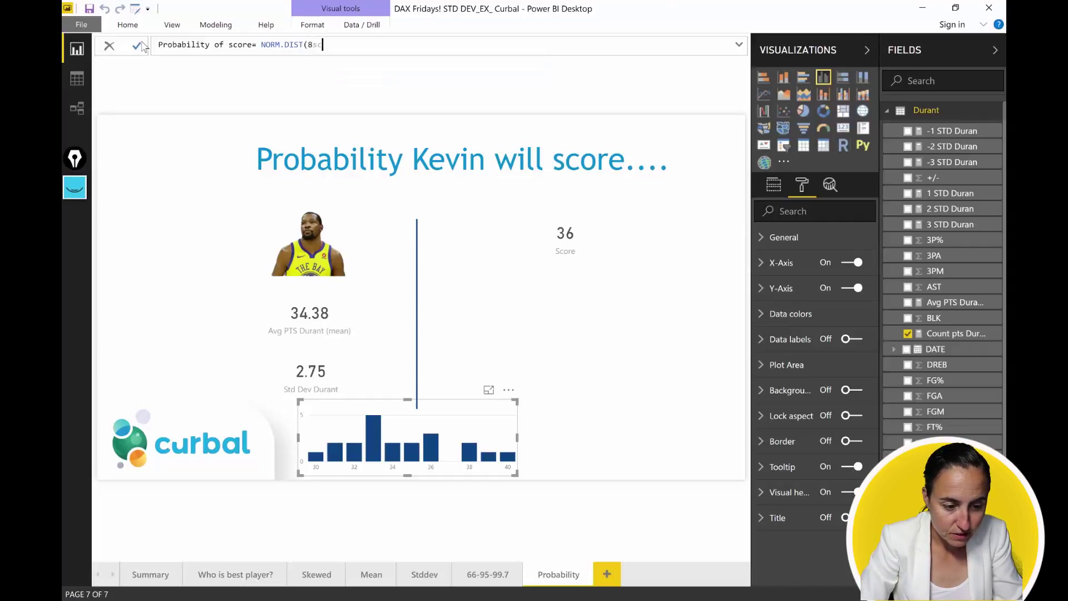
key("BackSpace")
type("sco")
key("Tab")
type(", ")
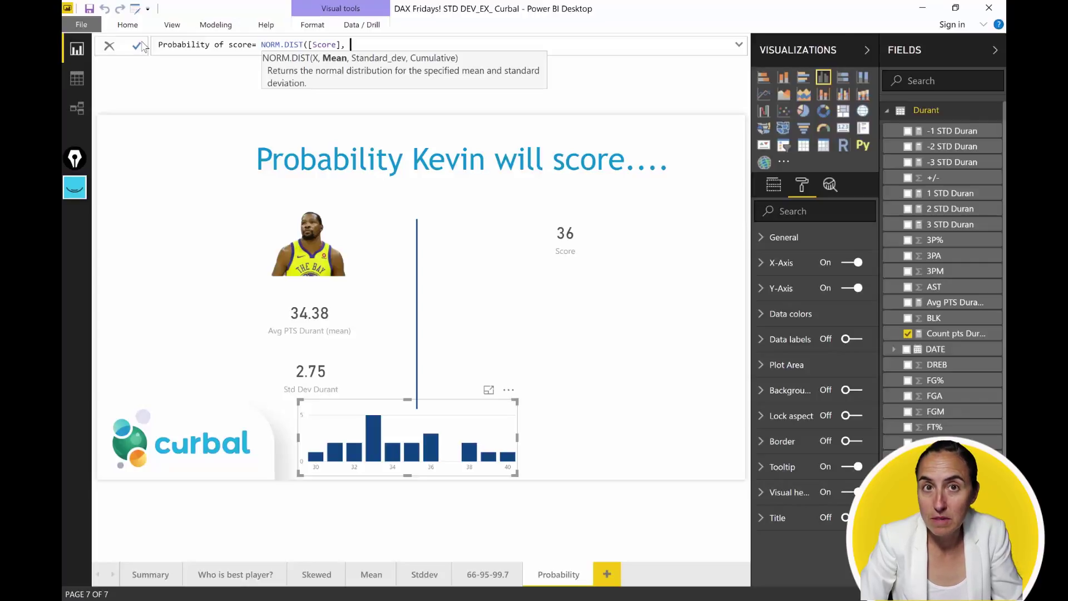
- Add [Avg PTS Durant (mean)] as the mean and [Std Dev Durant] as the standard deviation in the NORM.DIST formula
type("av")
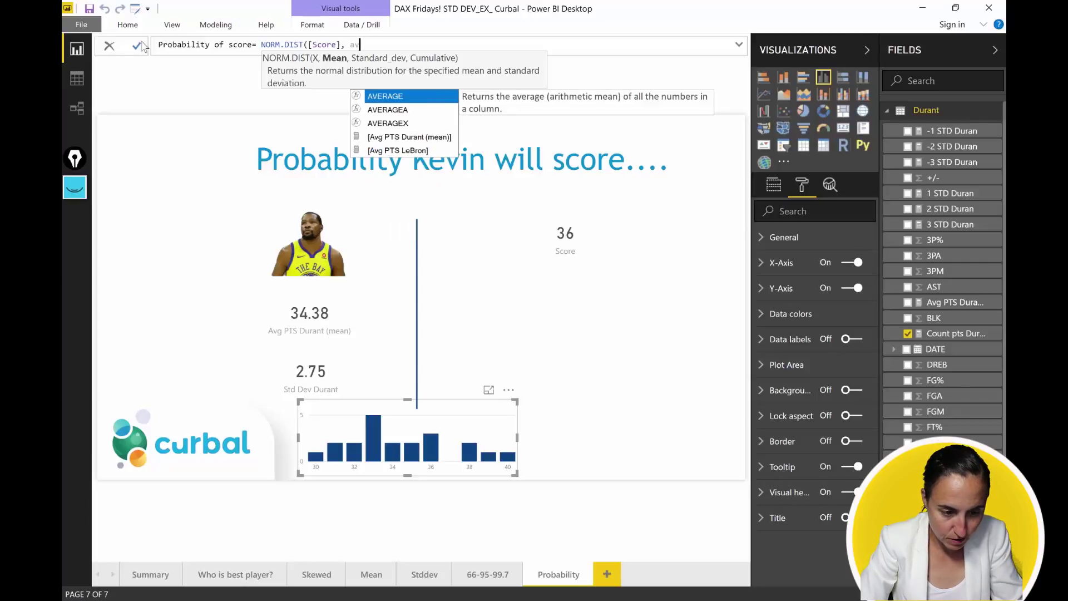
key("Down")
key("Down")
key("Down")
key("Tab")
type(", std")
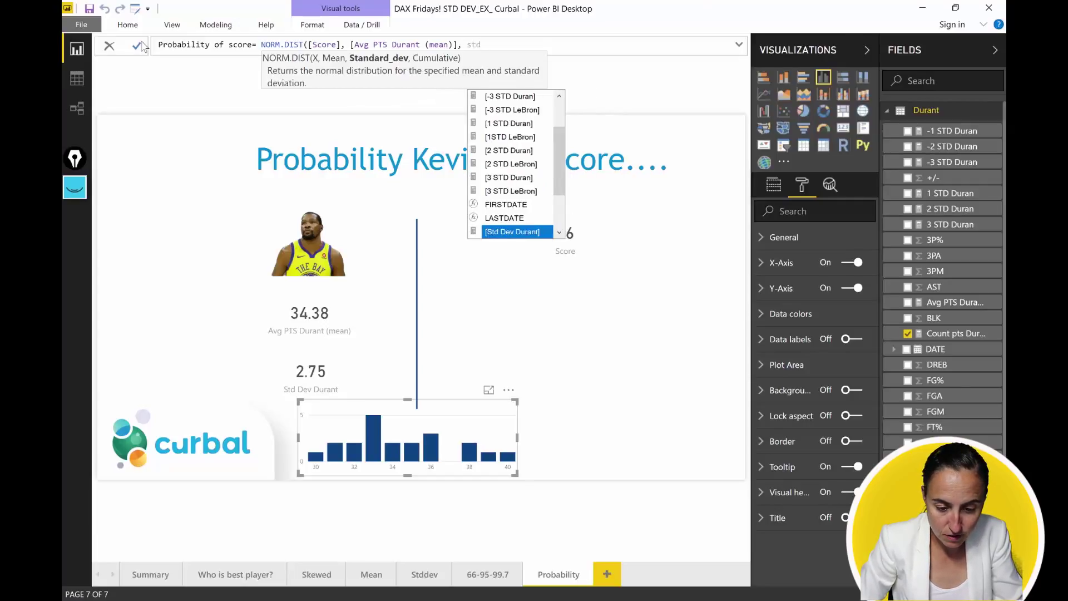
key("Tab")
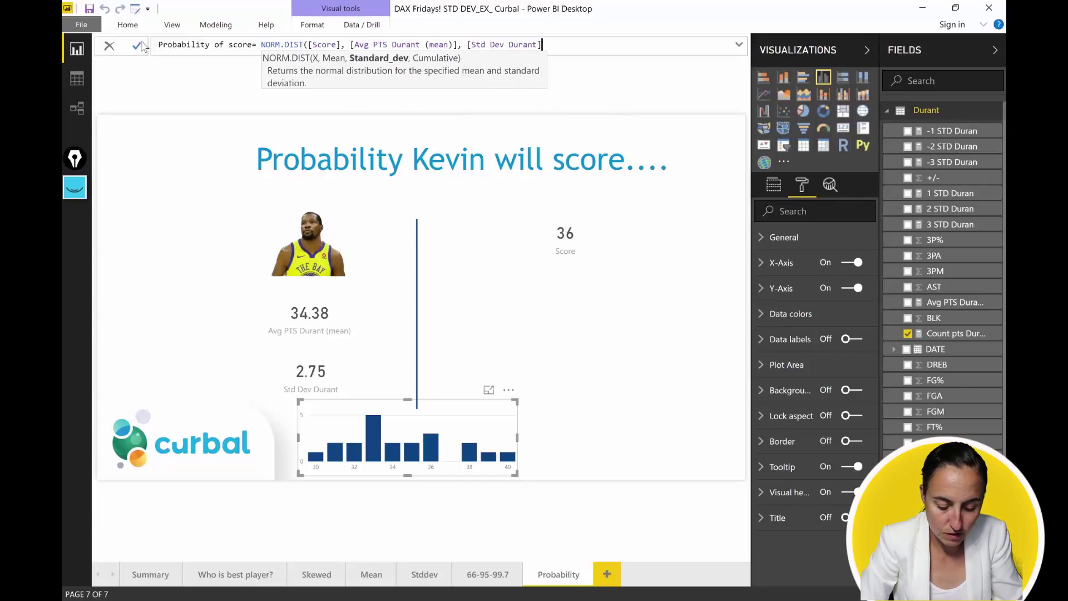
type(",")
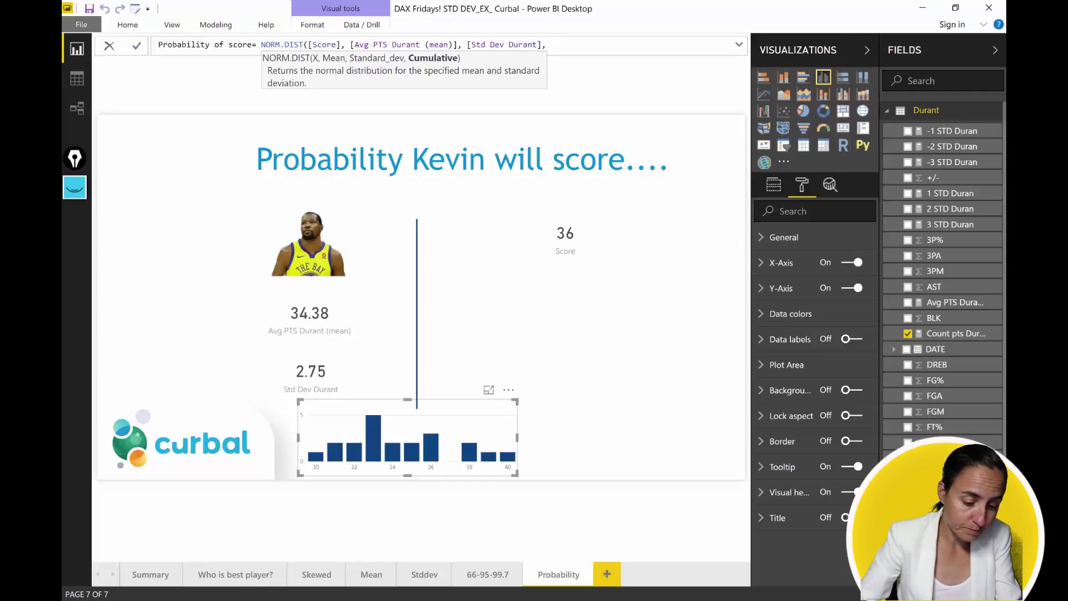
- Show the annotations again, shade the area under the curve up to the vertical line and label the line 36=TRUE
left_click(74, 187)
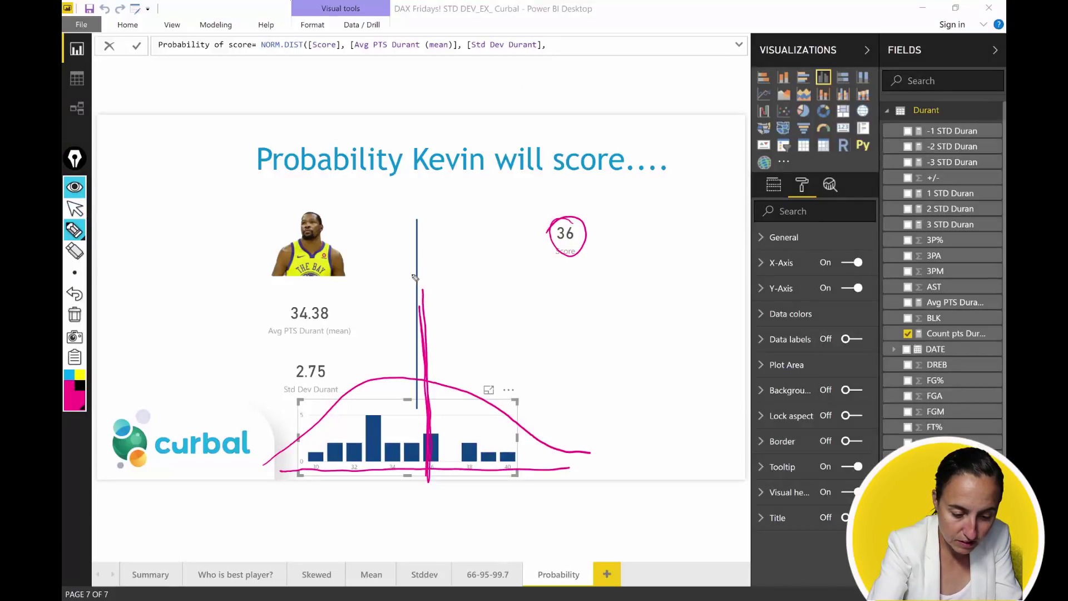
mouse_move(429, 301)
left_mouse_down()
mouse_move(431, 321)
mouse_move(445, 316)
left_mouse_up()
mouse_move(295, 454)
left_mouse_down()
mouse_move(281, 470)
mouse_move(350, 400)
mouse_move(315, 463)
mouse_move(364, 420)
mouse_move(361, 437)
mouse_move(419, 419)
mouse_move(402, 459)
mouse_move(414, 436)
mouse_move(337, 457)
mouse_move(323, 449)
left_mouse_up()
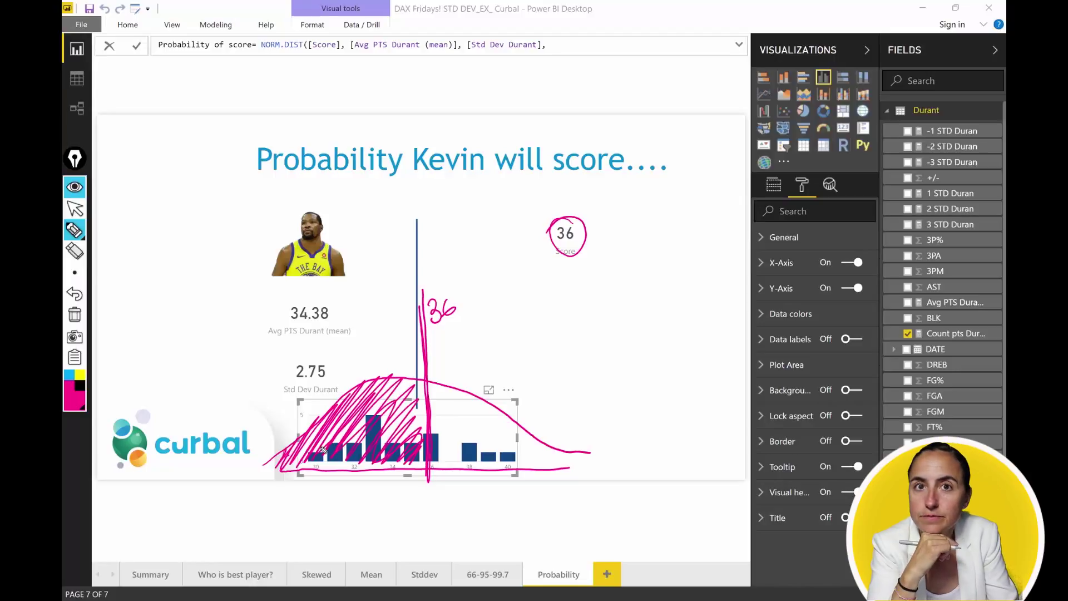
mouse_move(461, 307)
left_mouse_down()
mouse_move(474, 316)
mouse_move(524, 293)
mouse_move(535, 300)
mouse_move(527, 283)
left_mouse_up()
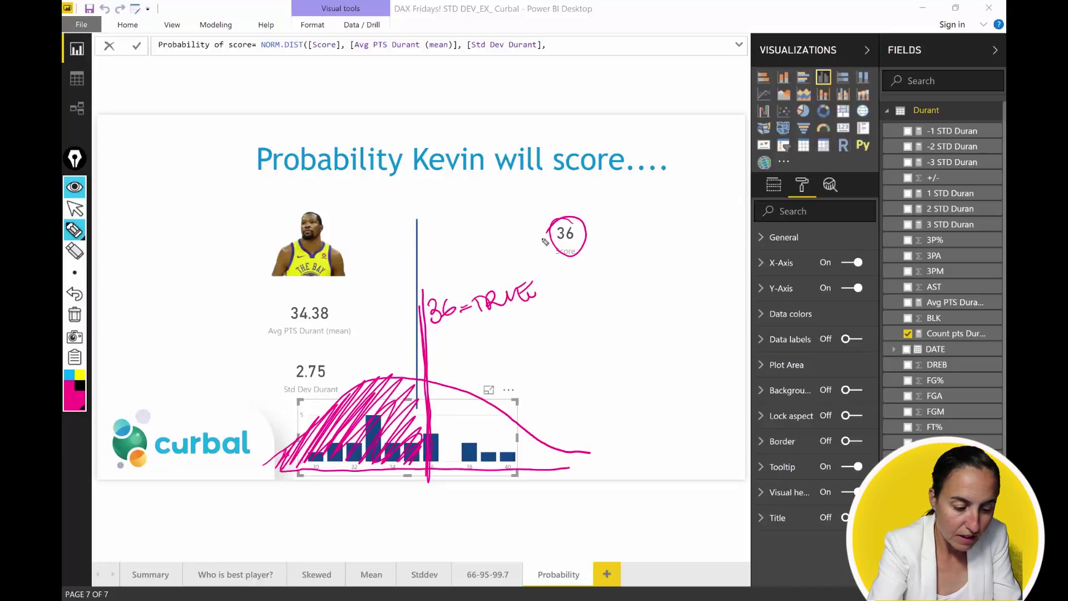
- Draw a blue vertical line alongside the magenta one with a handwritten 36 beside it, and hide the annotations when done
left_click(69, 374)
left_click_drag(423, 289, 432, 479)
mouse_move(441, 352)
left_mouse_down()
mouse_move(442, 376)
mouse_move(463, 357)
left_mouse_up()
left_click(469, 373)
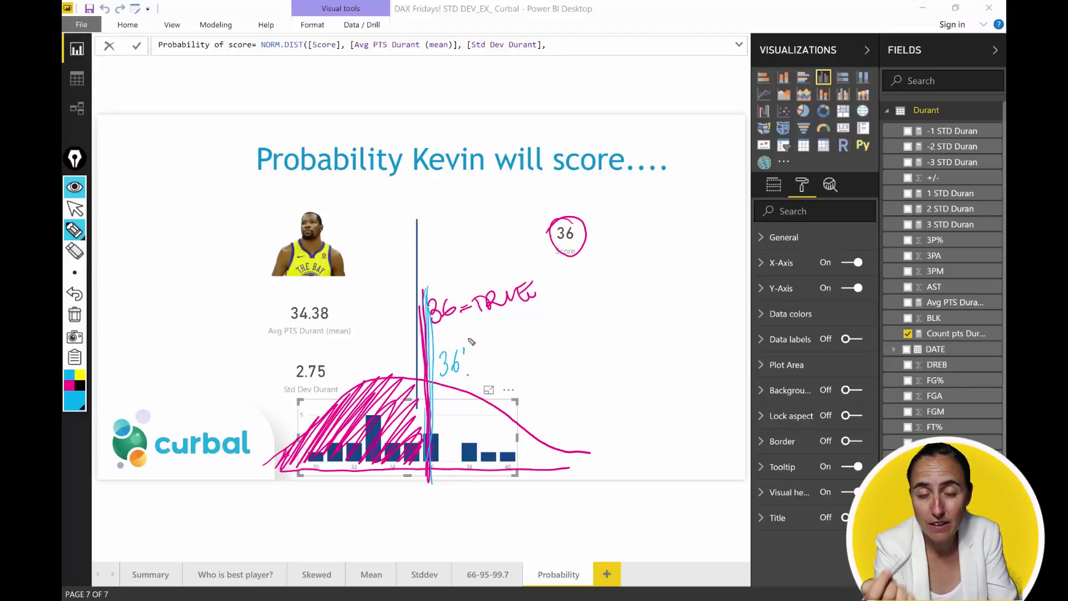
left_click_drag(465, 349, 462, 356)
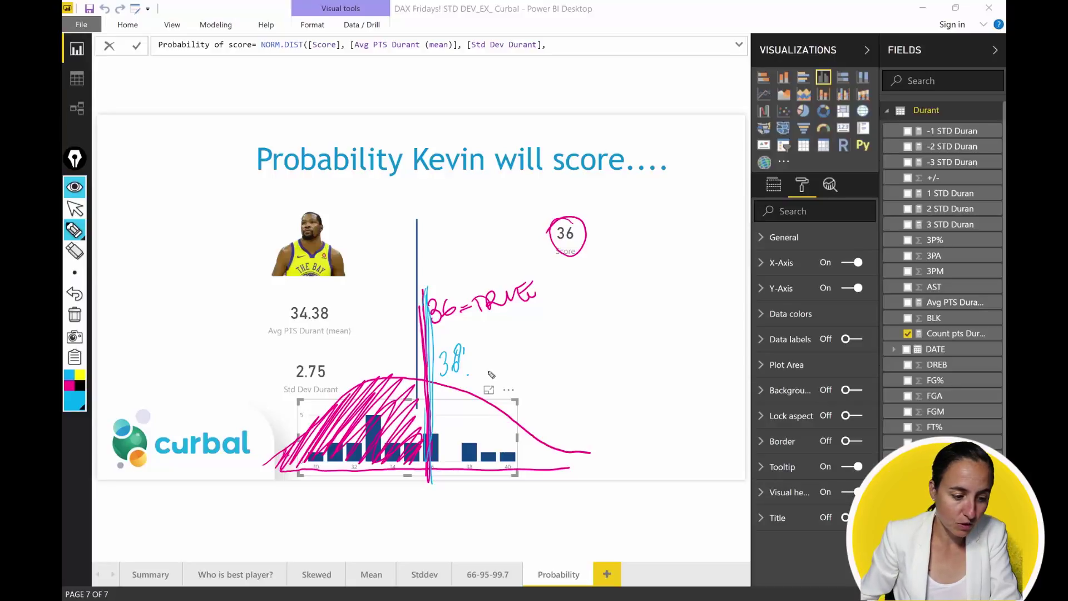
left_click(75, 187)
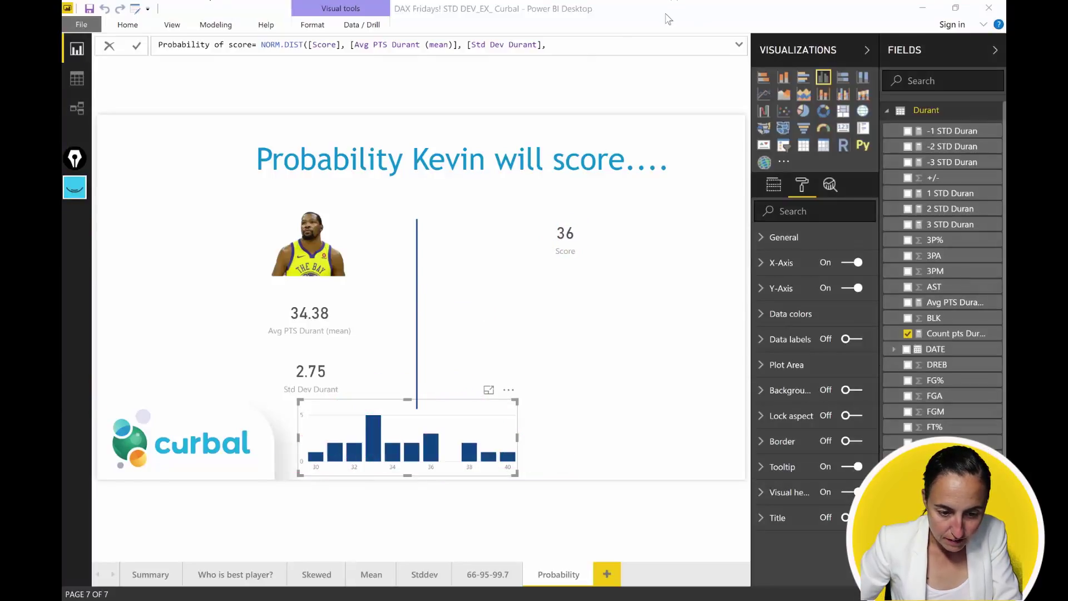
- Complete the Probability of score formula with true as the cumulative argument and commit the measure
left_click(566, 51)
type("true)")
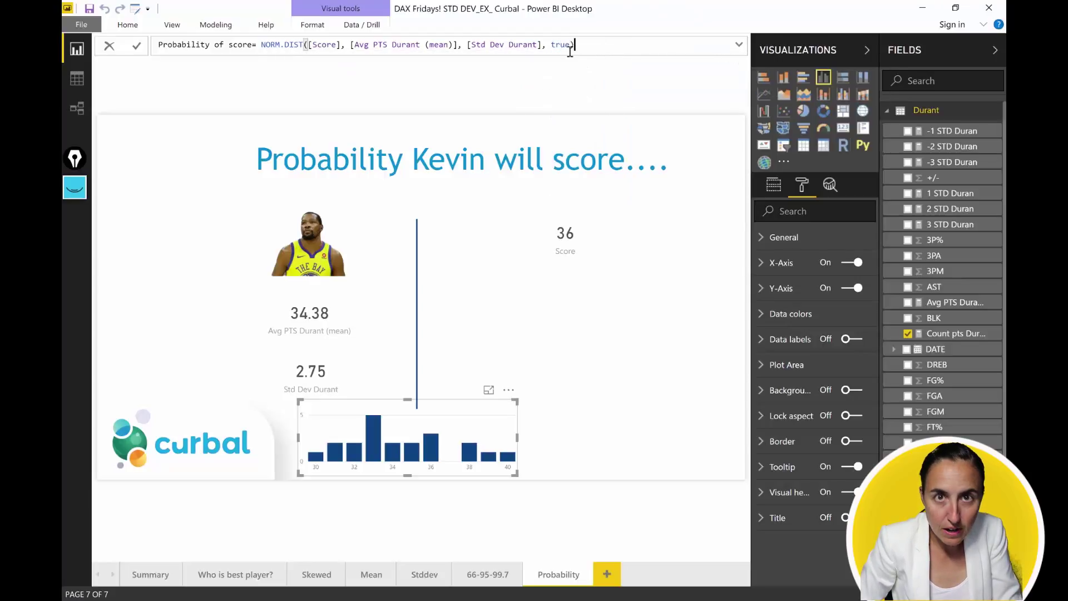
key("Return")
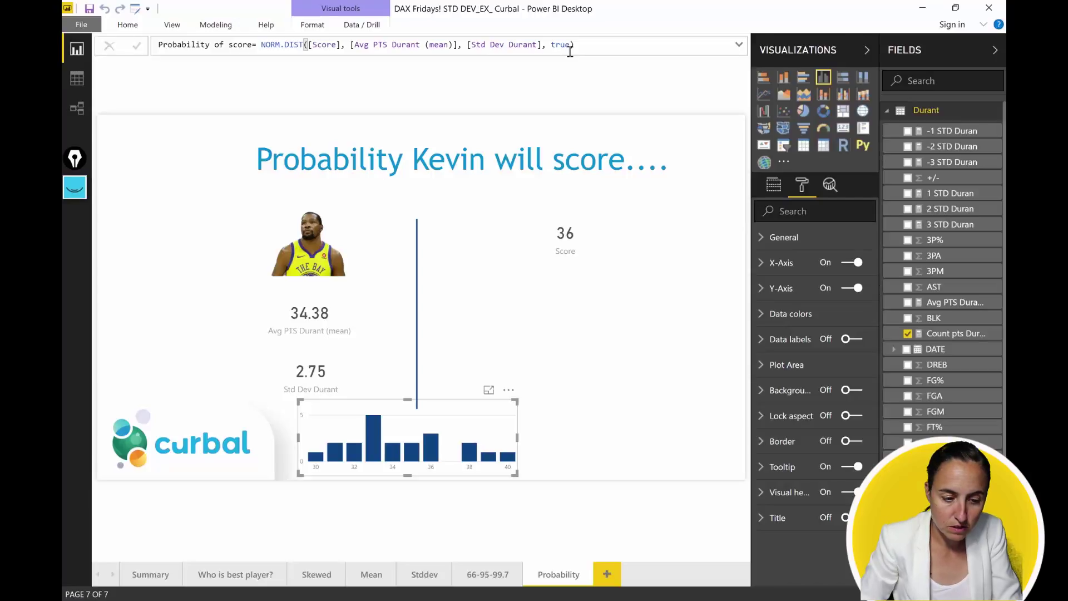
- Show Probability of score as a compact card beside the Score card, shifting the Score card toward the vertical divider
left_click_drag(940, 517, 666, 254)
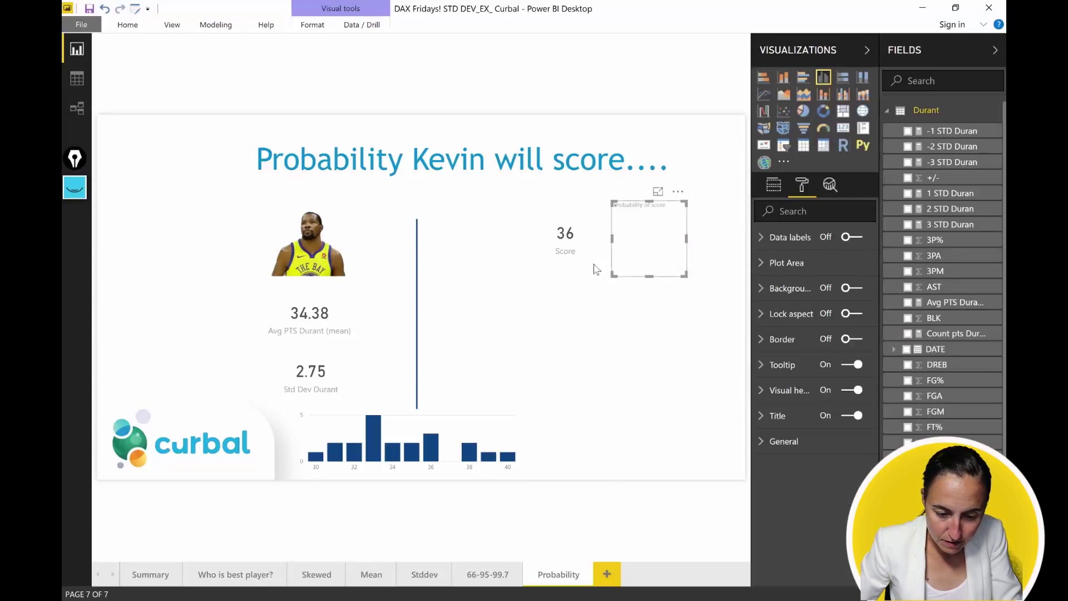
left_click_drag(557, 245, 501, 244)
left_click(640, 260)
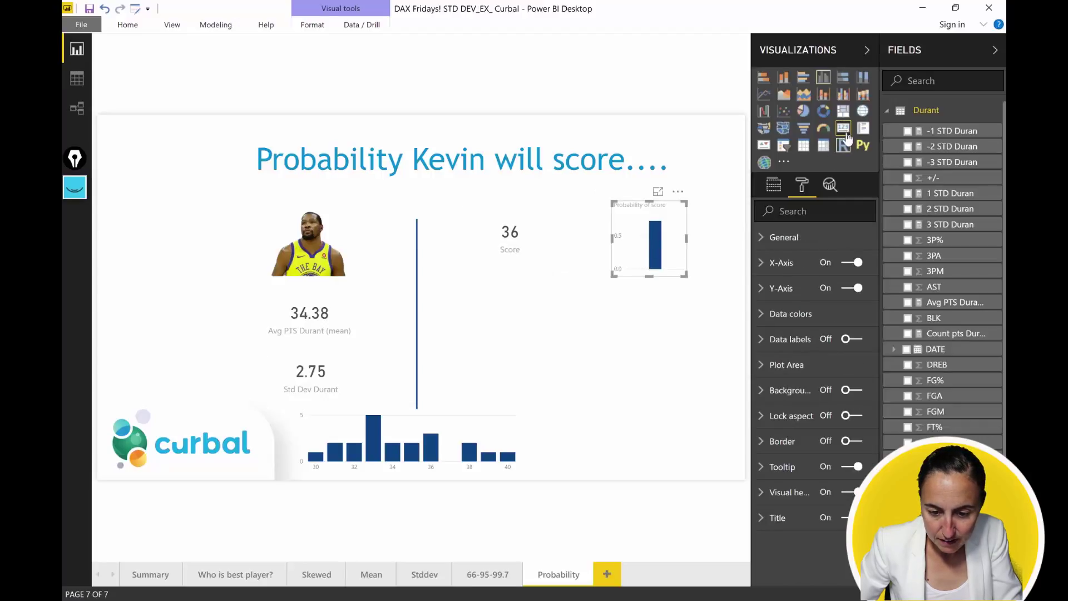
left_click(842, 128)
left_click_drag(679, 275, 693, 261)
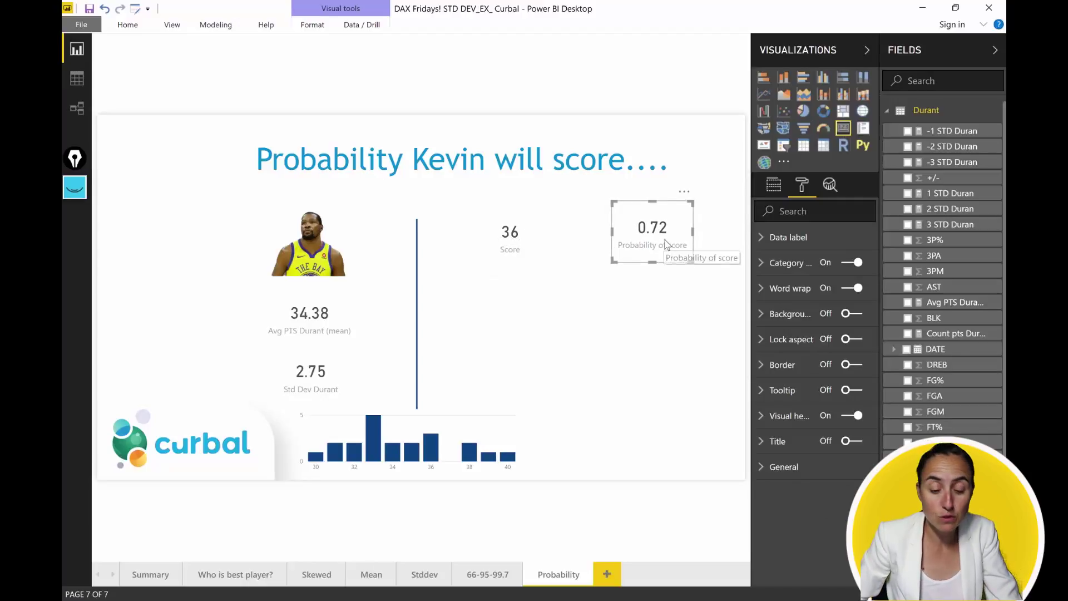
- Format the Probability of score measure as a percentage
left_click(221, 28)
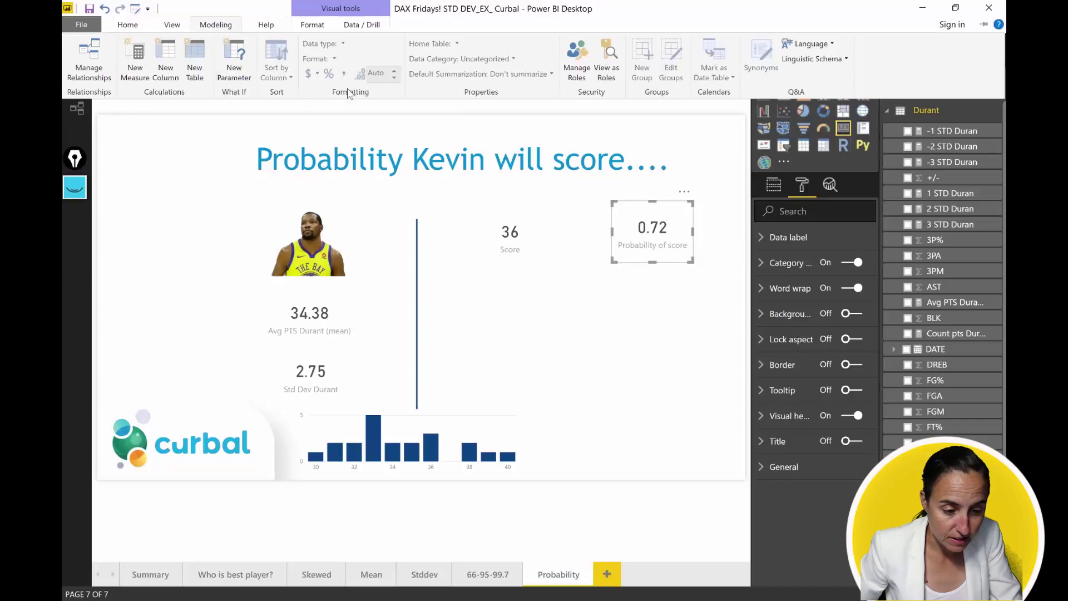
key("Escape")
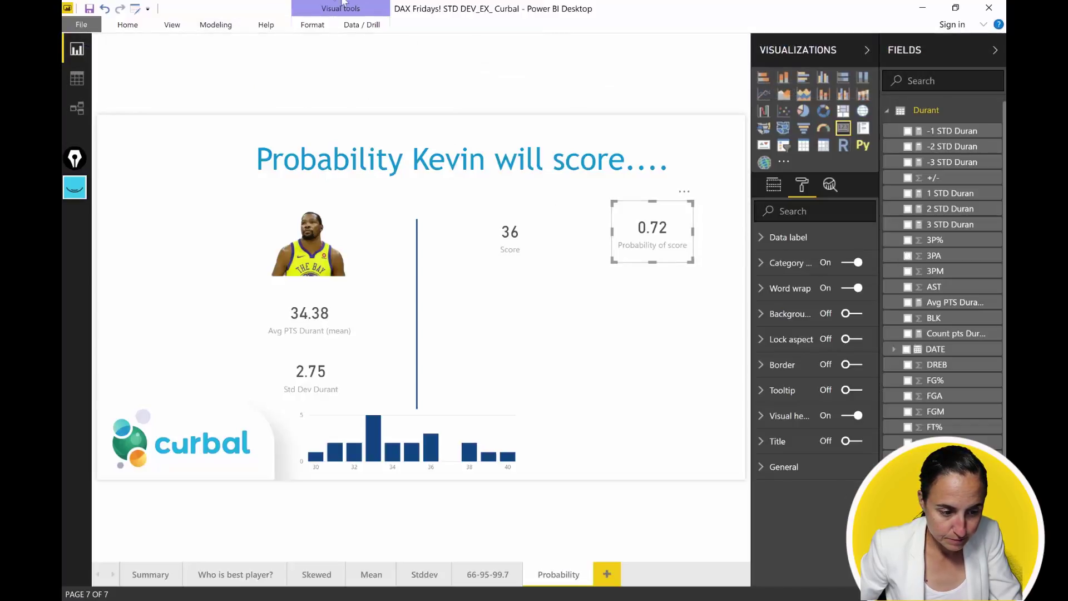
left_click(225, 27)
key("Escape")
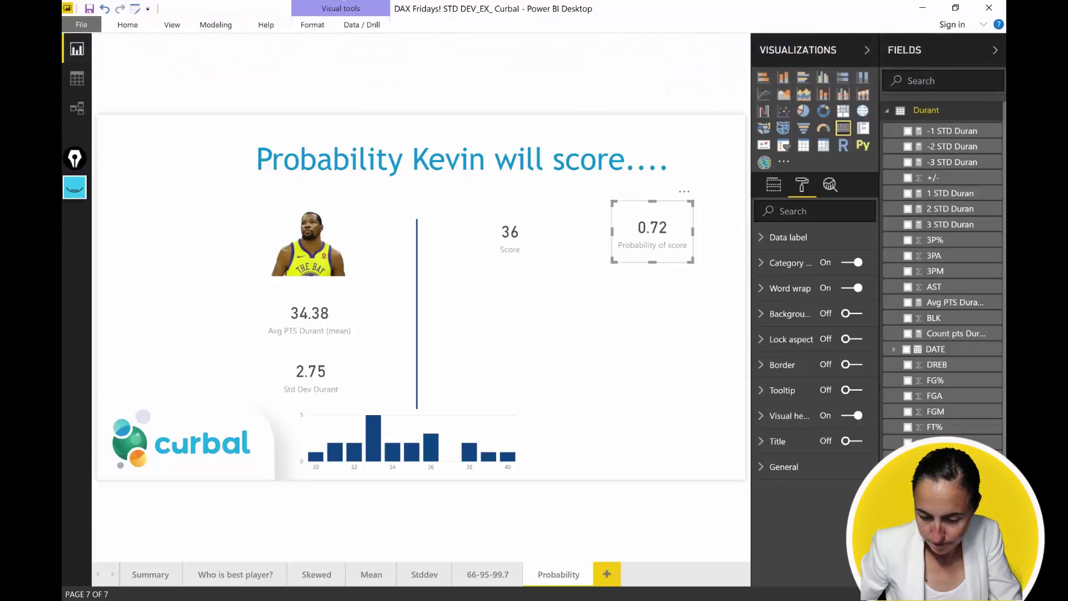
left_click(221, 26)
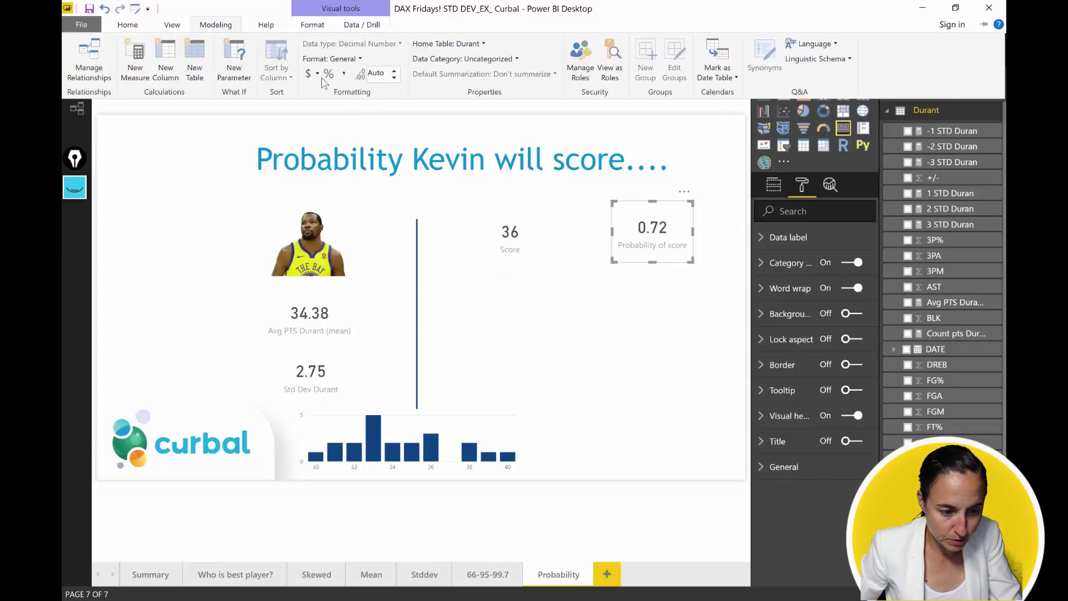
key("Escape")
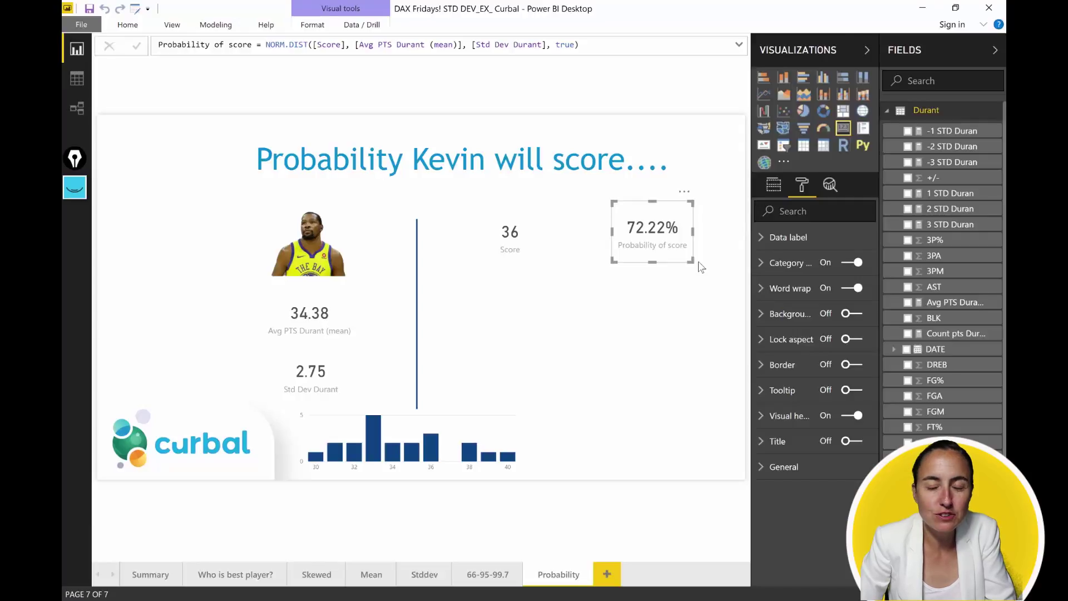
- Start a new what-if parameter and name it ScoreProbabilities
left_click(517, 245)
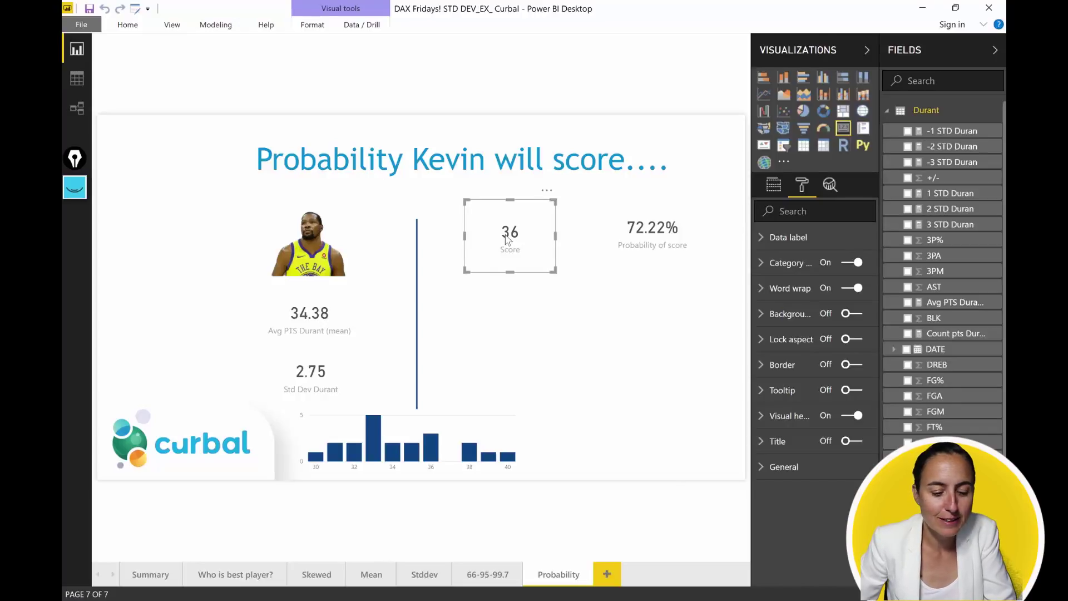
left_click(137, 25)
left_click(225, 25)
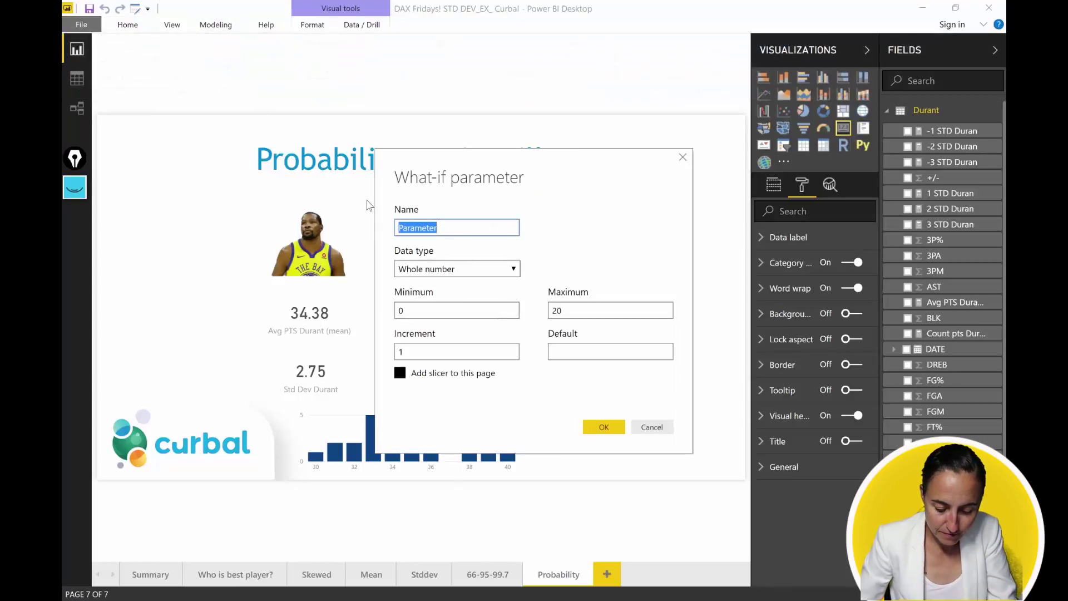
type("ScoreProbabilities")
key("Tab")
- Set the parameter's minimum to 30 and maximum to 40, and try an increment of 0.5
left_click(465, 308)
key("BackSpace")
type("30")
key("Tab")
key("BackSpace")
type("40")
key("Tab")
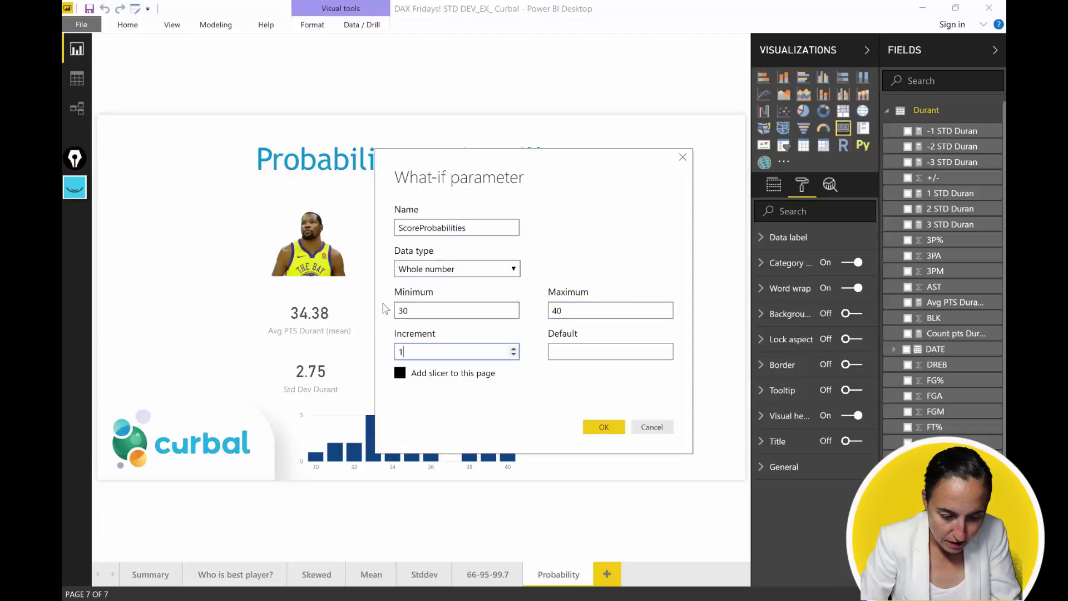
key("BackSpace")
type("0.5")
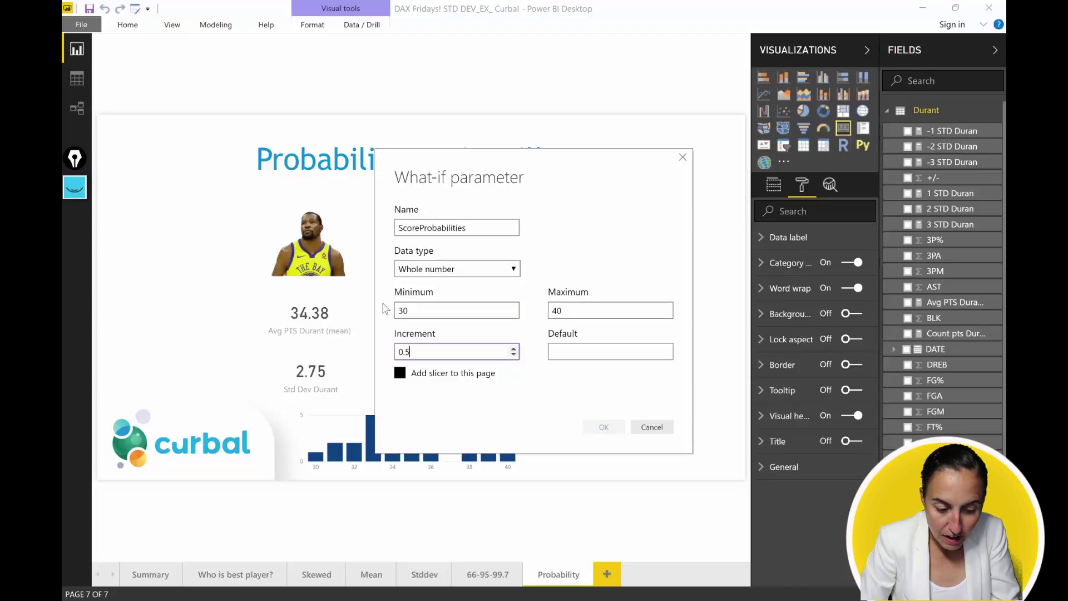
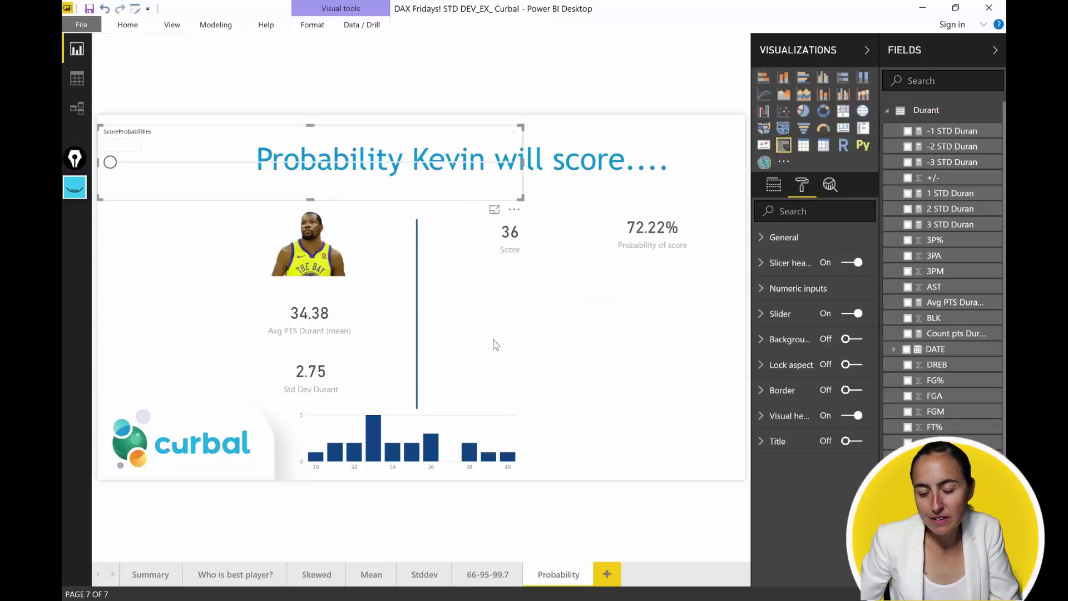
- Examine the ScoreProbabilities table in the field list, the model view and the data view, and return to the report
left_click(920, 110)
left_click(929, 149)
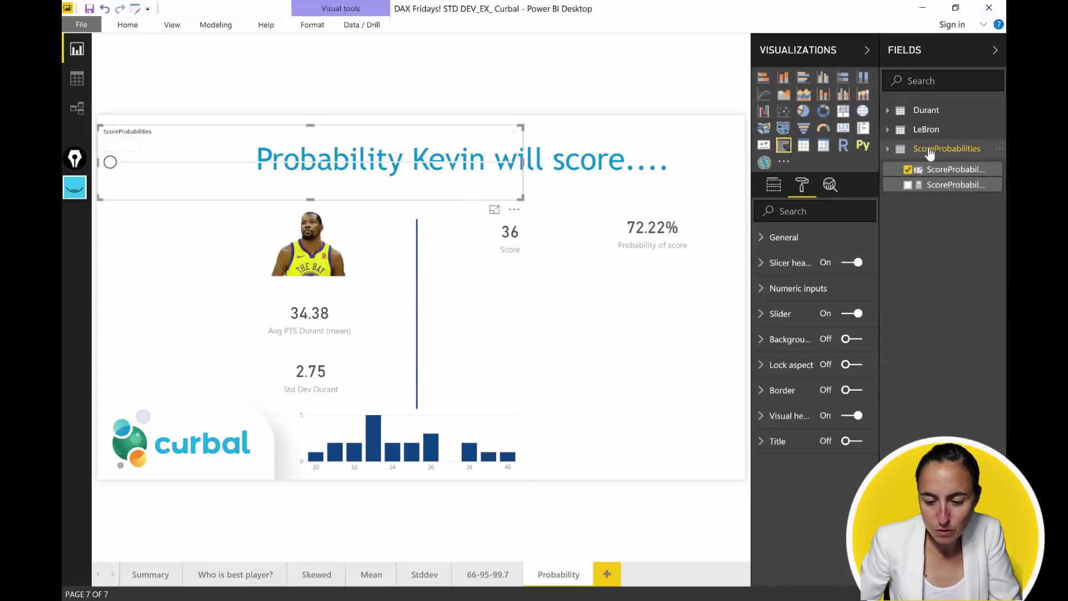
left_click(81, 81)
left_click(71, 111)
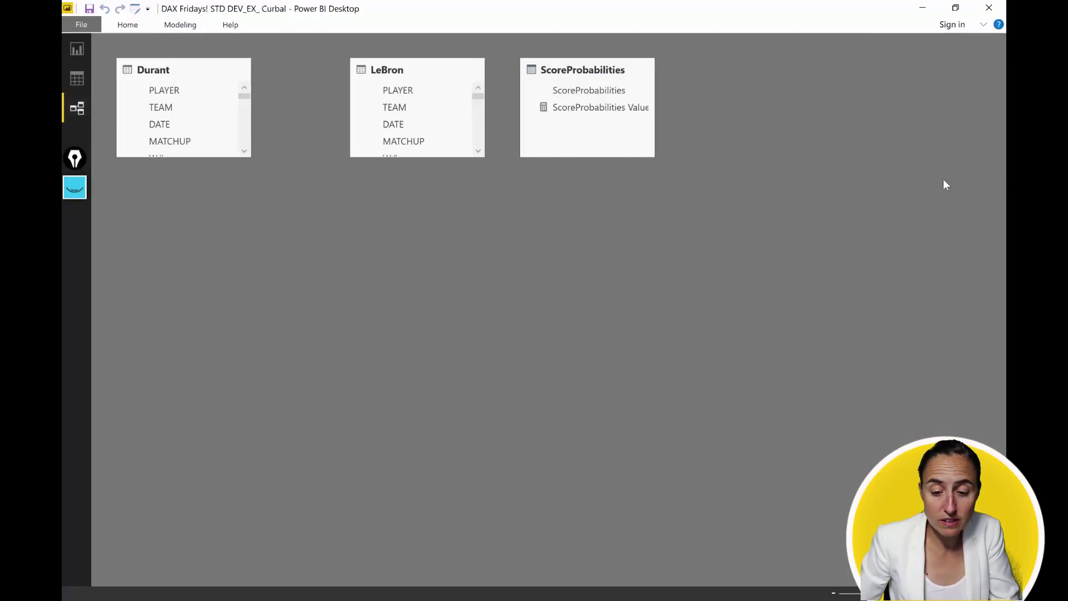
left_click(78, 80)
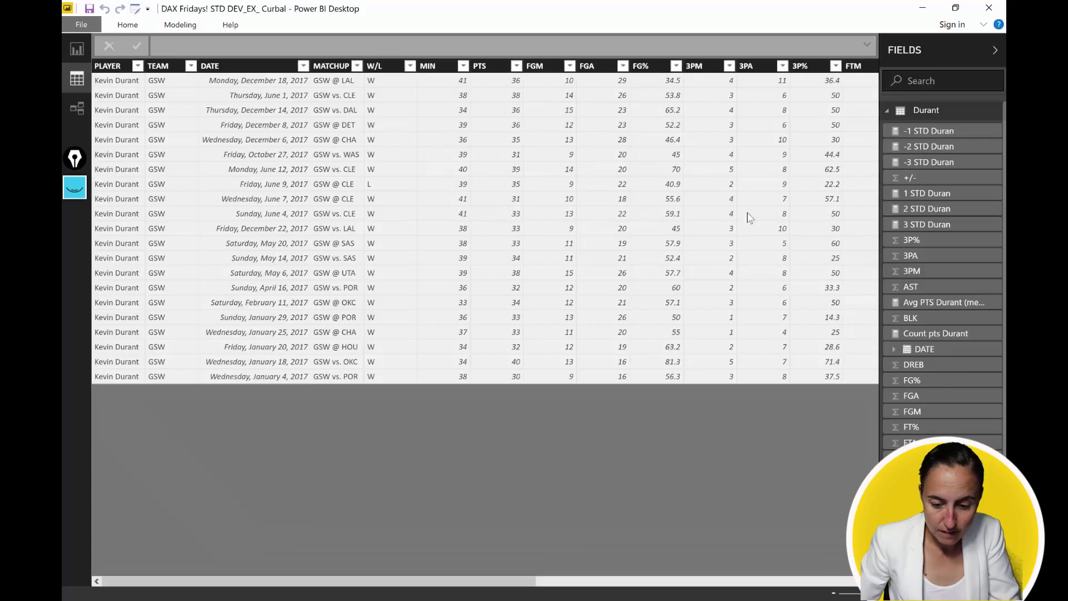
left_click(889, 110)
left_click(936, 151)
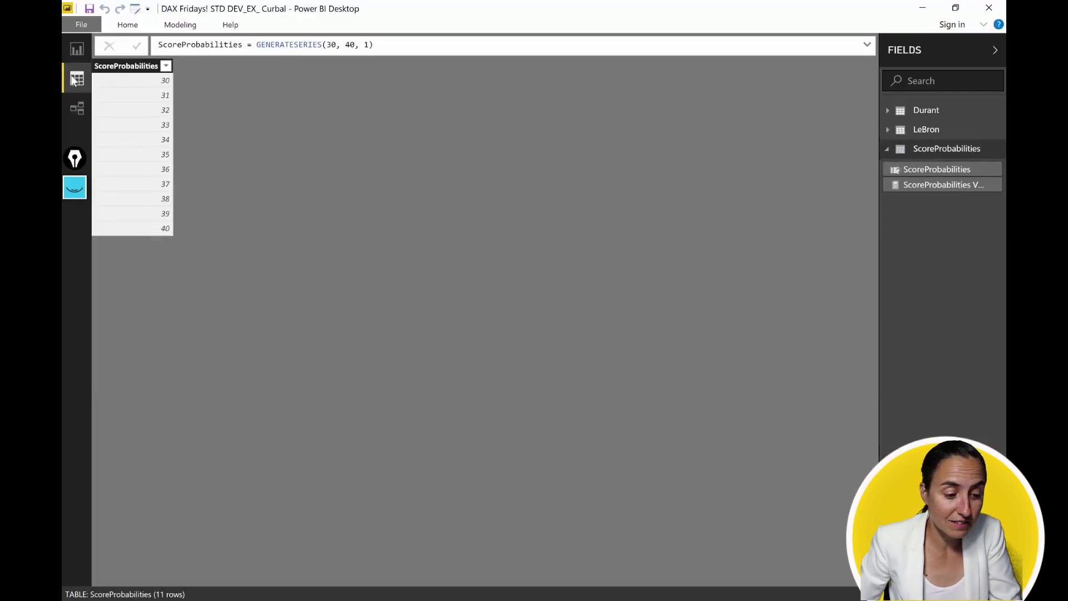
left_click(76, 48)
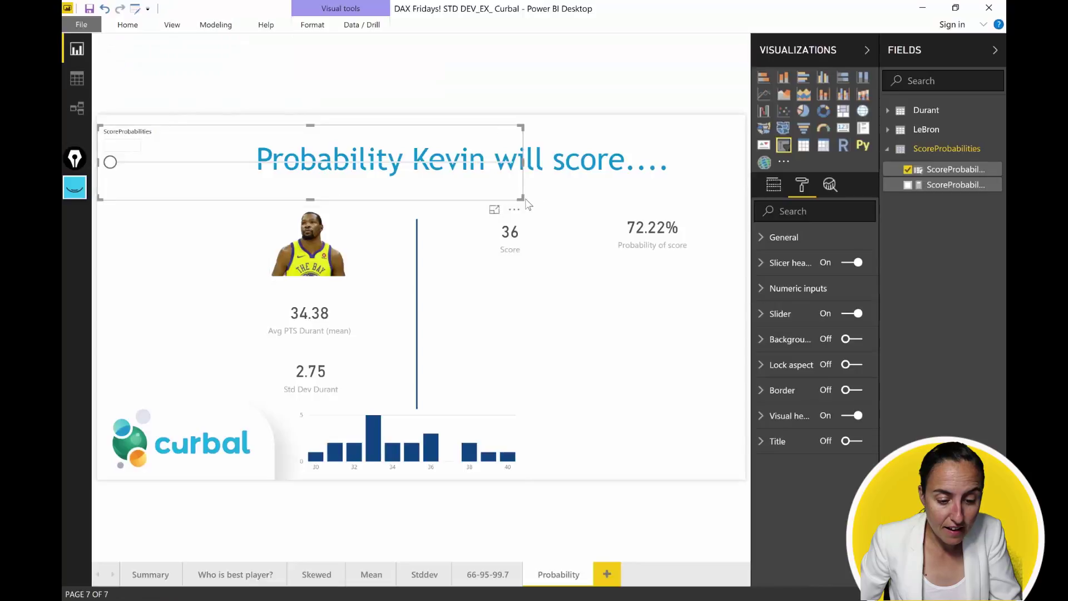
- Shrink the ScoreProbabilities slicer, place it beneath the Score card and set it to 33
left_click_drag(520, 198, 535, 288)
left_click_drag(470, 291, 572, 284)
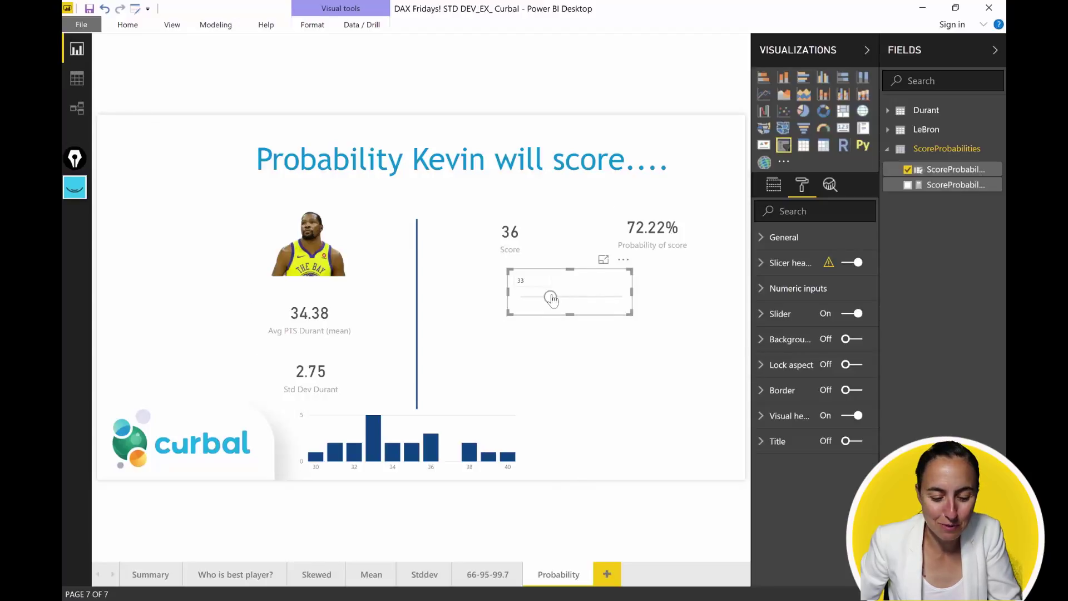
left_click_drag(564, 285, 541, 289)
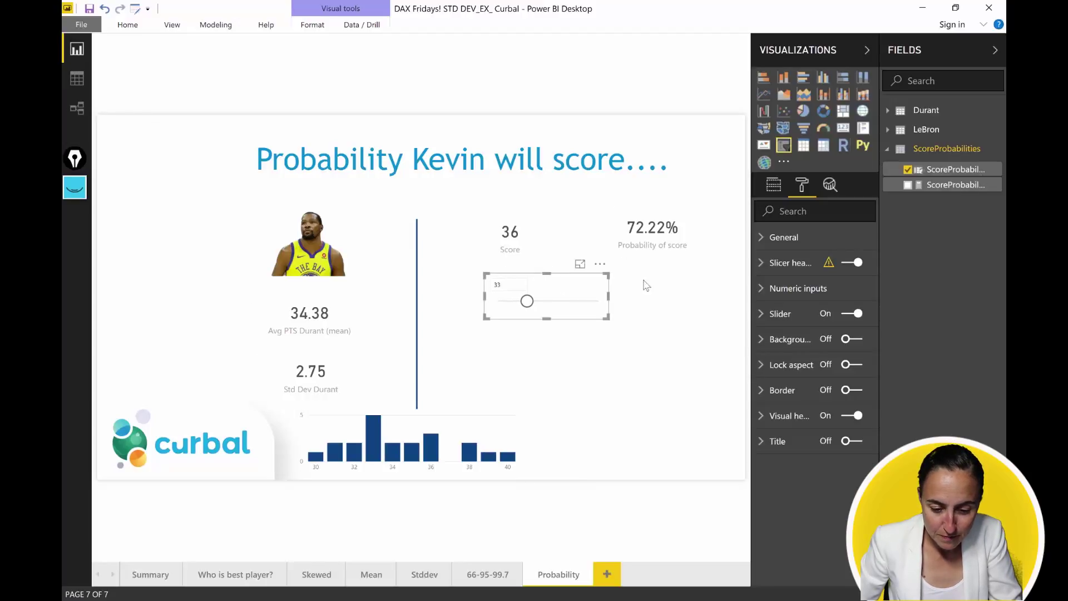
- Copy the entire formula of the Probability of score measure in the Durant table
left_click(689, 252)
left_click(923, 110)
scroll(943, 222, "down", 5)
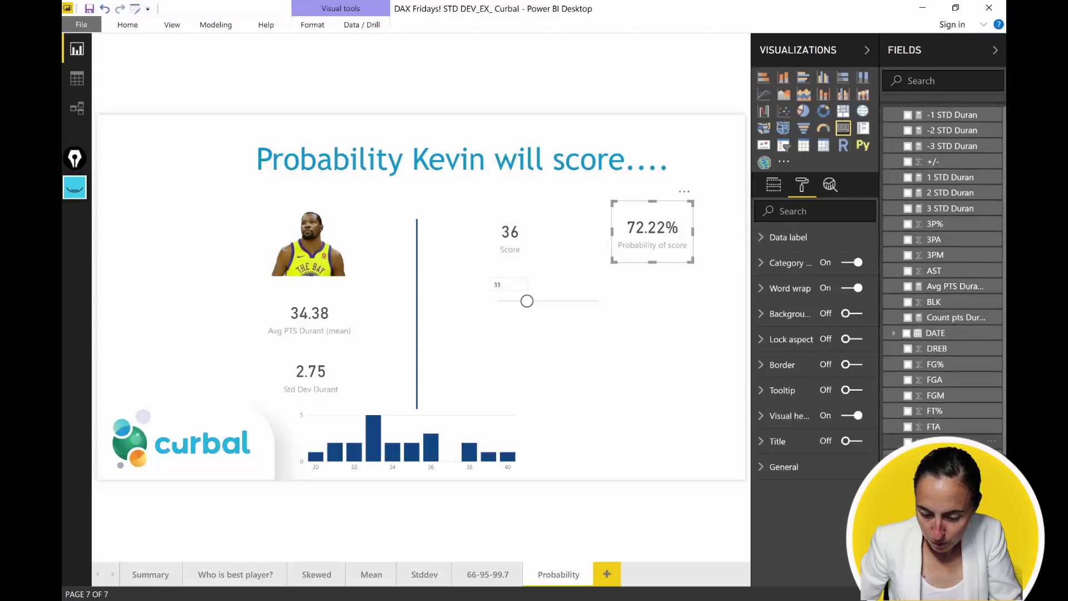
left_click(954, 425)
left_click(565, 44)
key("ctrl+a")
key("ctrl+c")
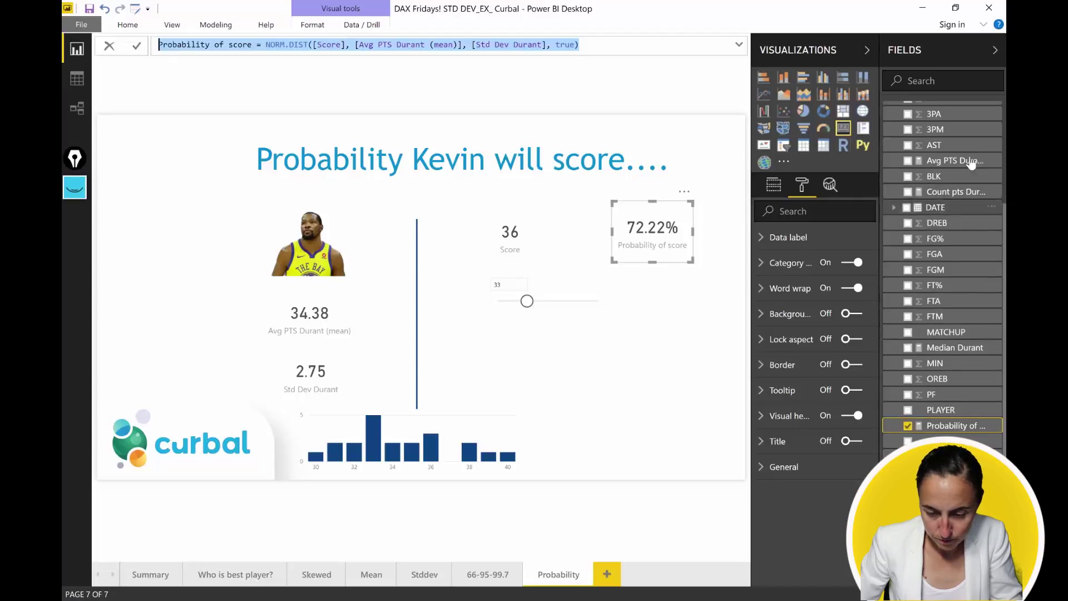
- Create a new measure in the Durant table from the copied formula and name it Probability of score slicer
scroll(890, 189, "up", 5)
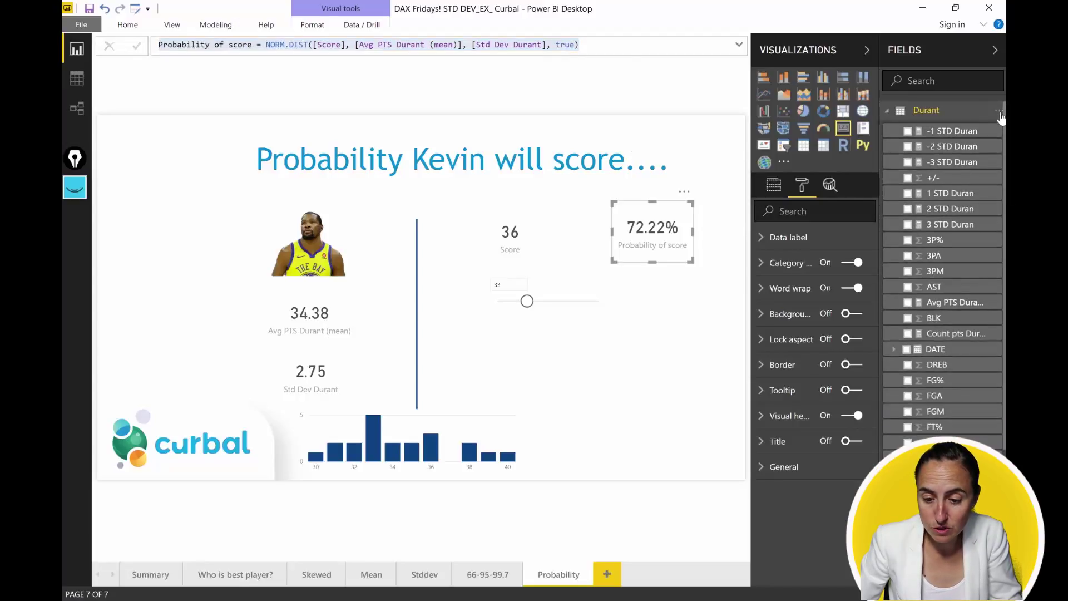
left_click(999, 111)
left_click(929, 115)
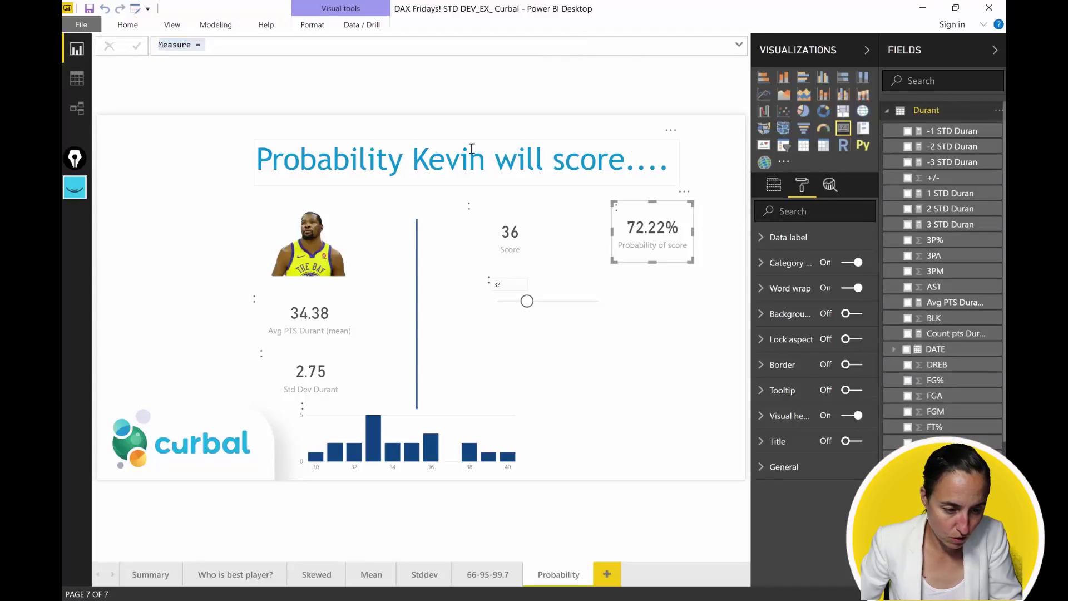
key("ctrl+v")
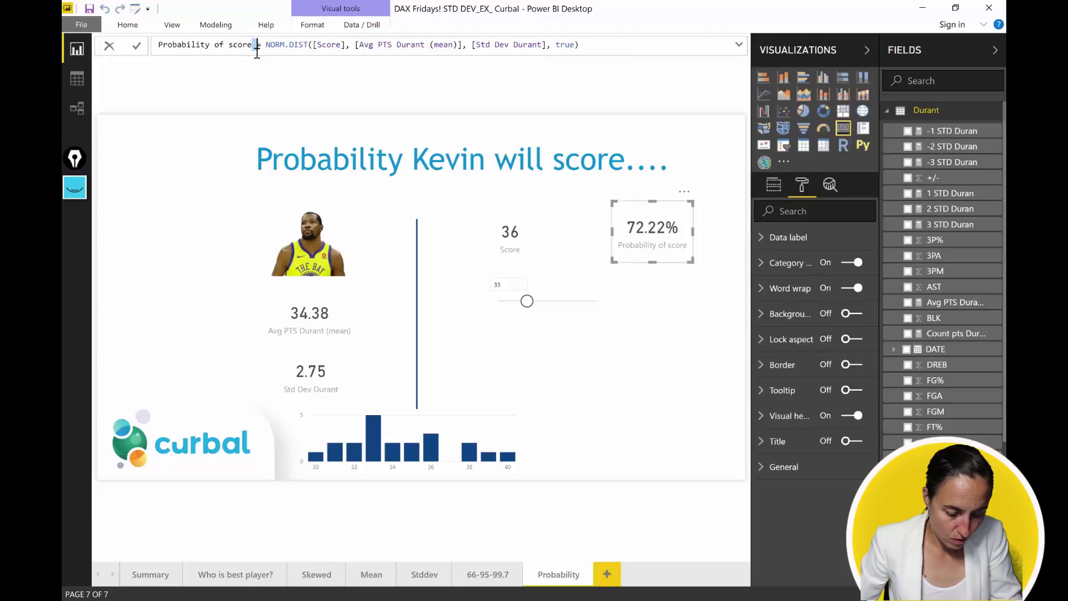
type("slicer")
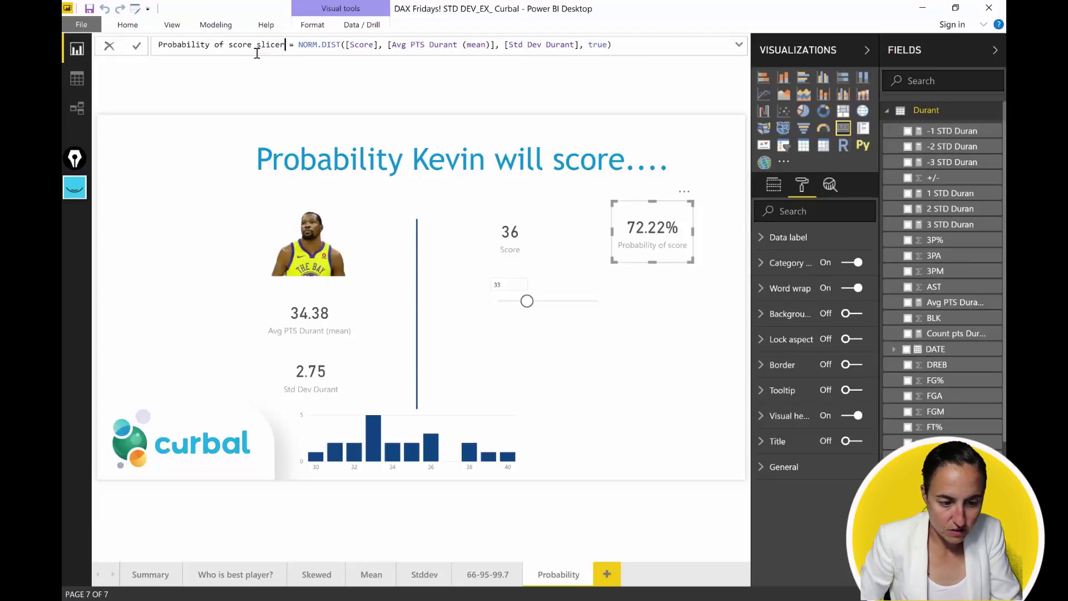
- Replace the [Score] argument in the NORM.DIST formula with [ScoreProbabilities Value] and commit the measure
key("Delete")
key("Delete")
key("Delete")
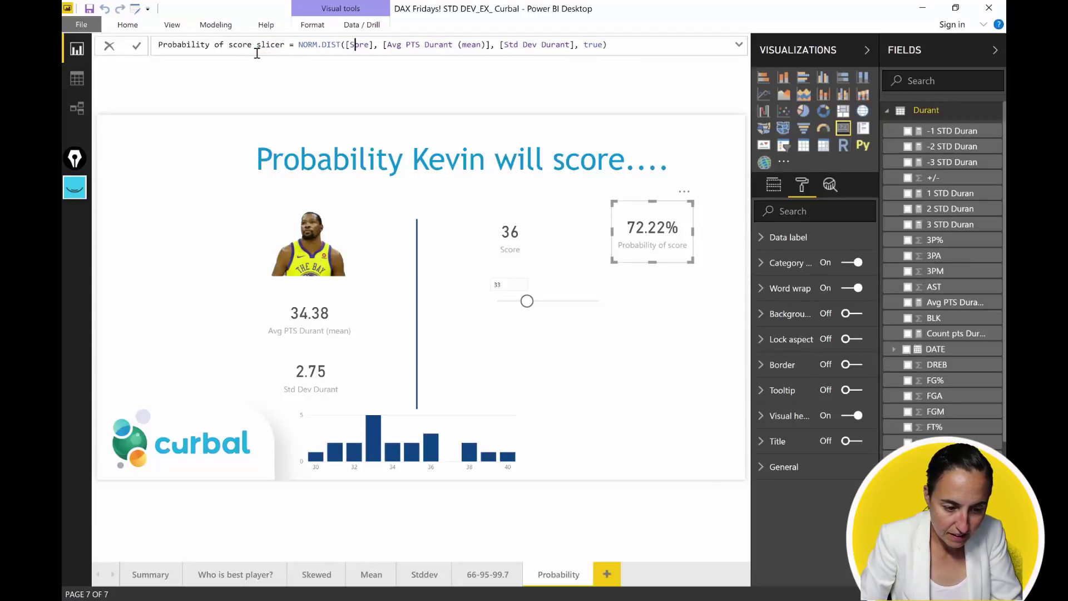
key("BackSpace")
key("BackSpace")
key("Delete")
key("BackSpace")
type("[p")
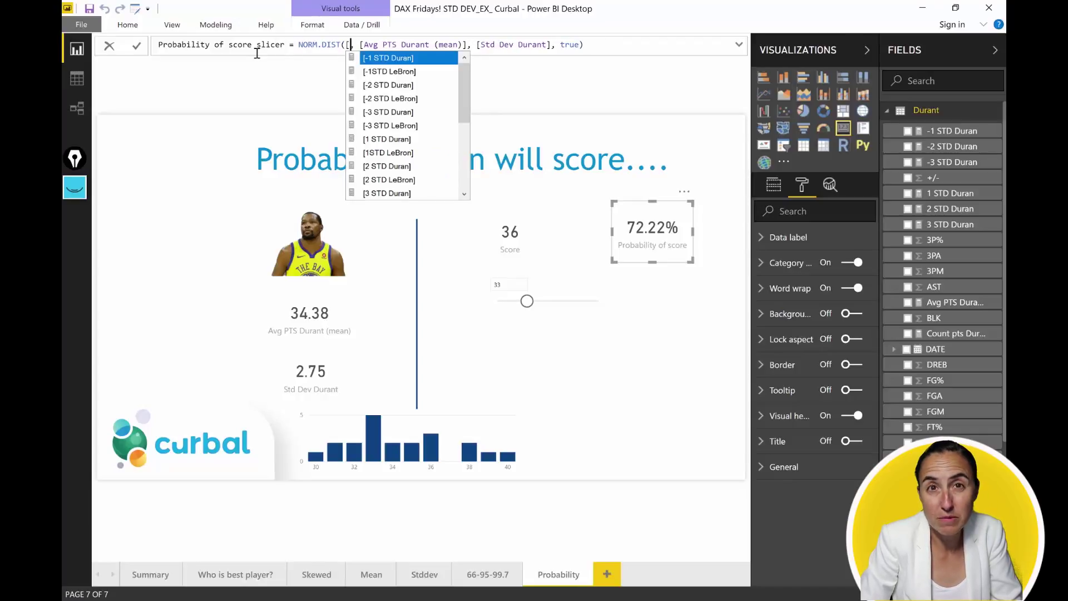
type("r")
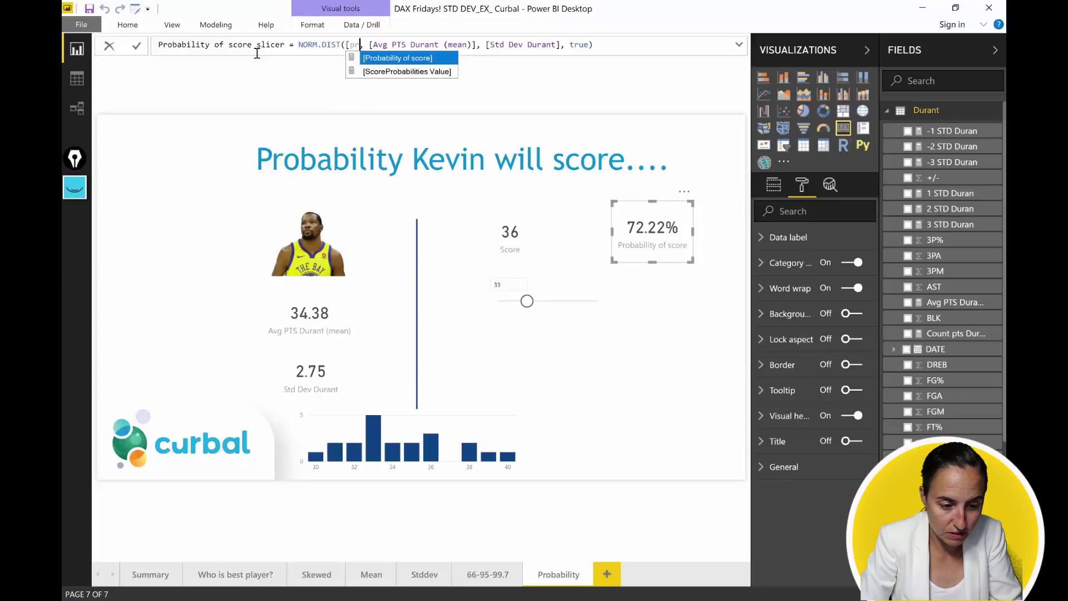
key("Down")
key("Tab")
key("Return")
- Widen the field list to show full names and add Probability of score slicer as a visual beneath the Probability of score card
scroll(957, 278, "down", 5)
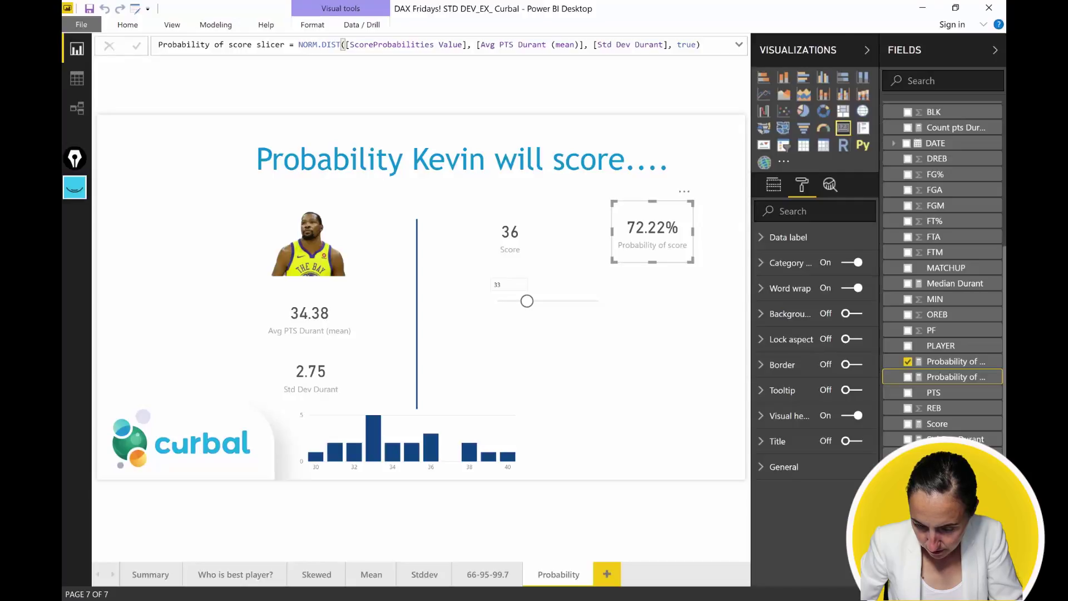
left_click_drag(879, 559, 831, 559)
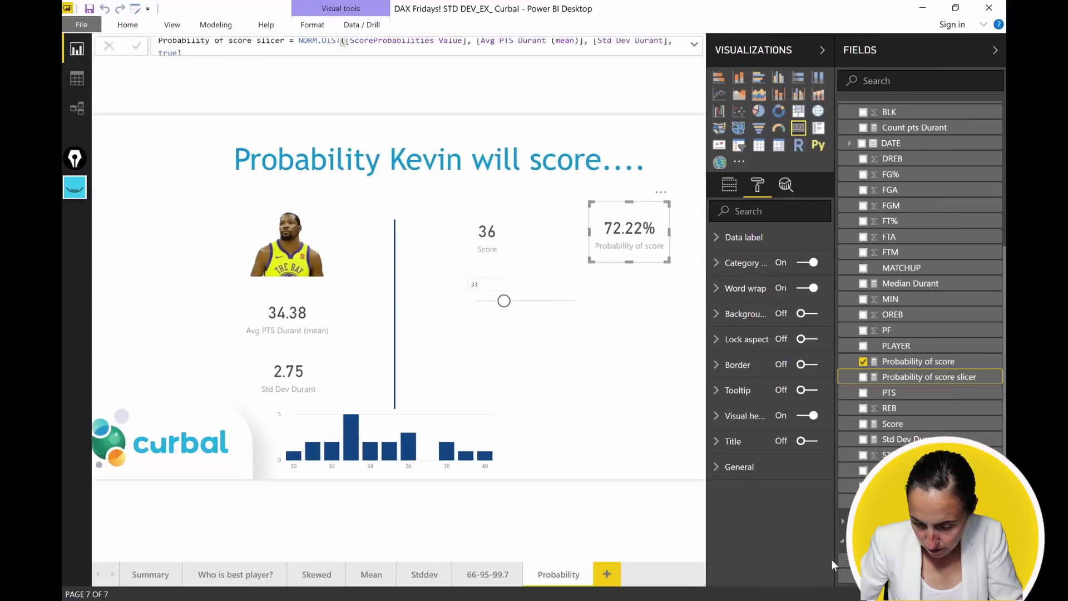
scroll(918, 167, "up", 5)
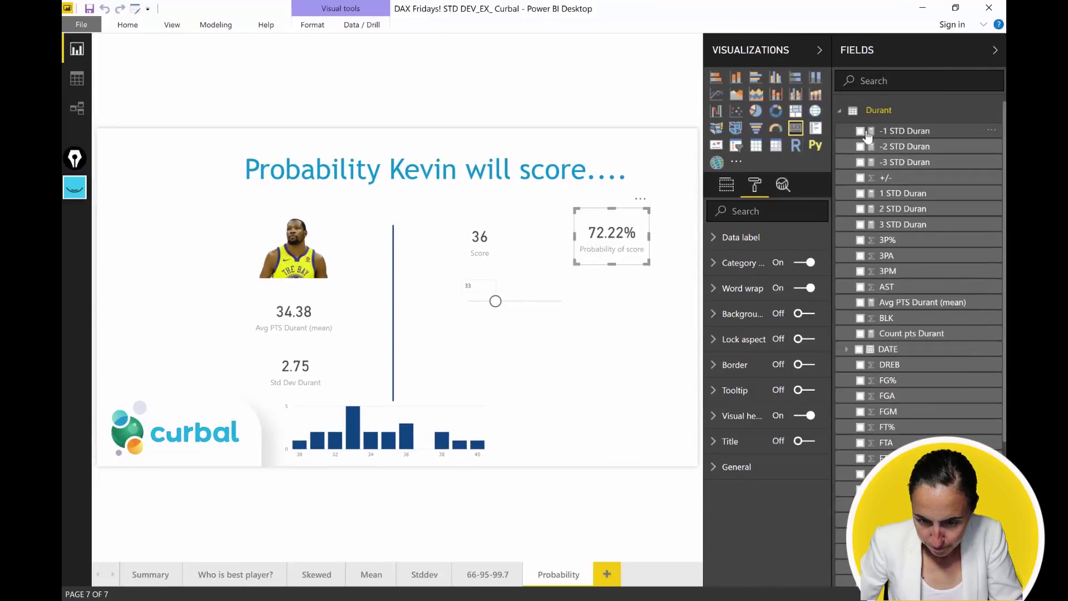
left_click(841, 111)
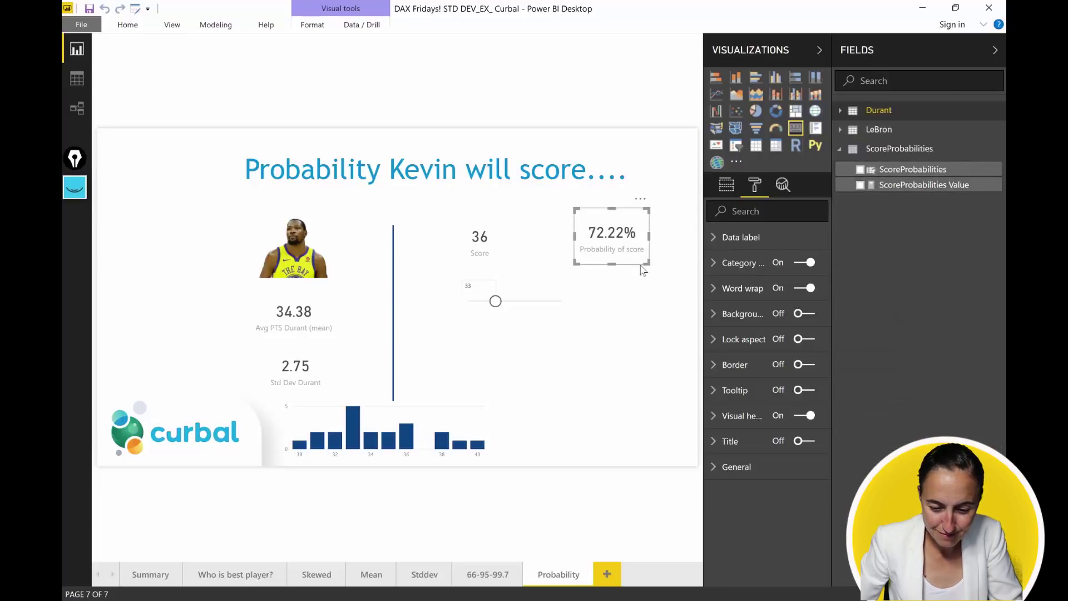
left_click(906, 112)
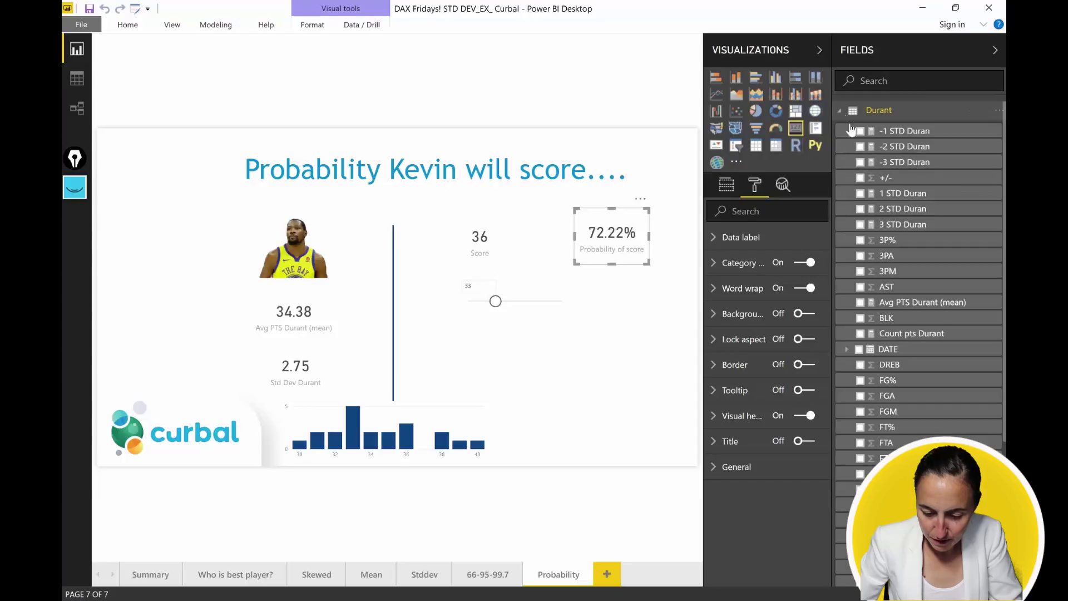
scroll(924, 362, "down", 3)
left_click_drag(925, 379, 632, 389)
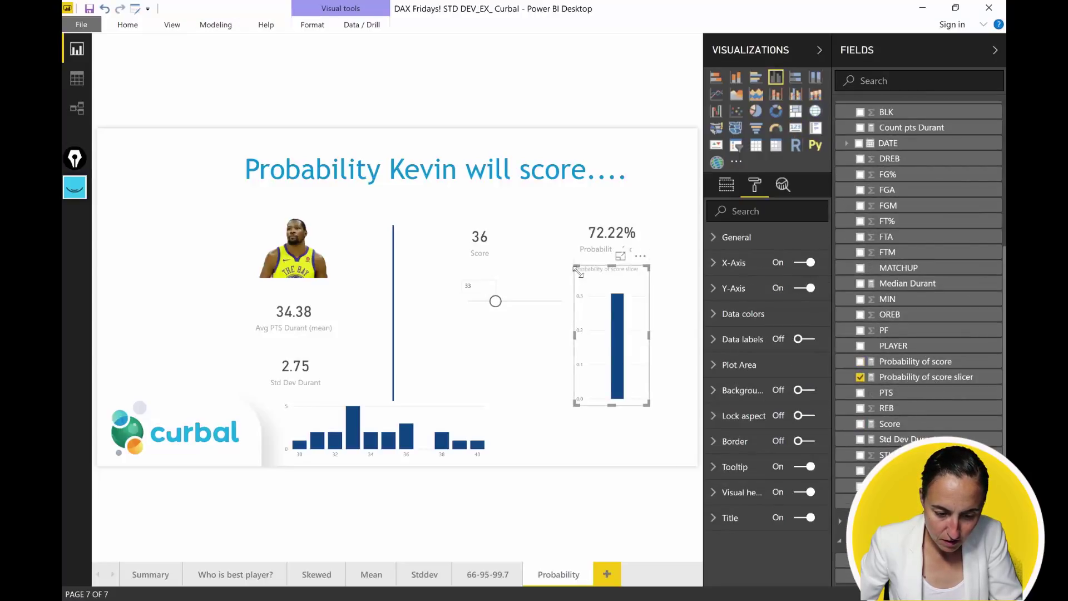
- Move the ScoreProbabilities slicer further down the page and convert the new column chart into a compact card beside it
left_click(576, 266)
left_click_drag(510, 305, 500, 353)
left_click(589, 359)
left_click(794, 132)
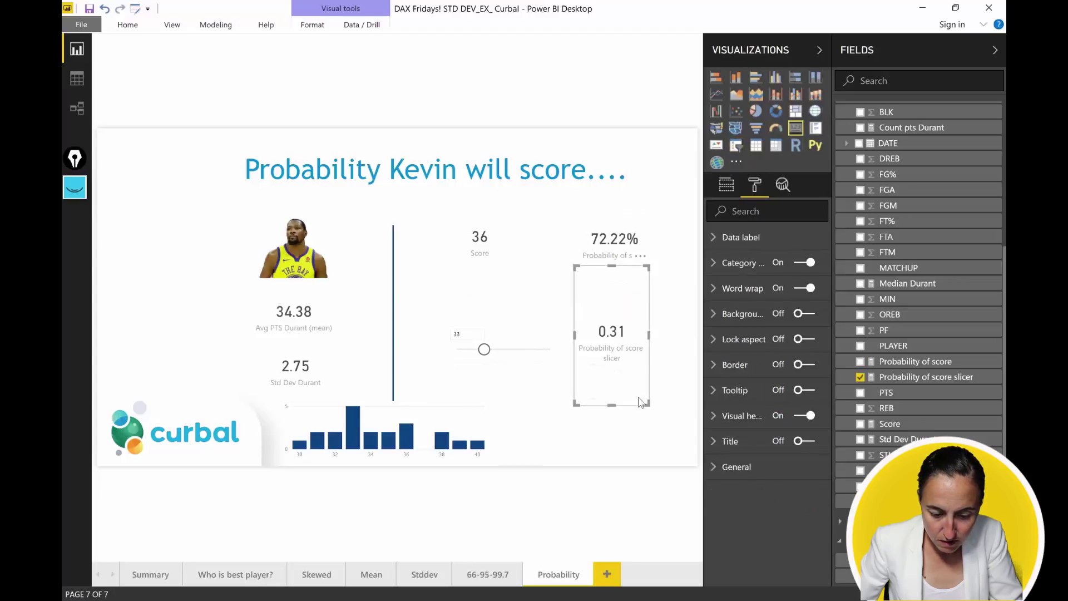
left_click_drag(648, 405, 622, 348)
- Format the Probability of score slicer measure as a percentage and set the ScoreProbabilities slicer to 35
left_click(923, 378)
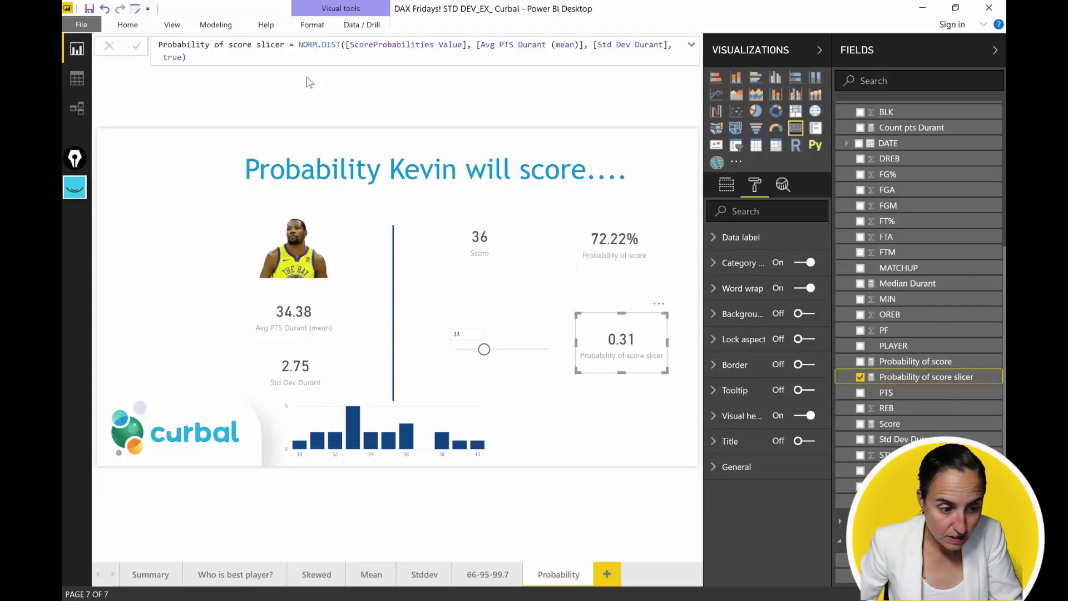
left_click(214, 25)
left_click(328, 75)
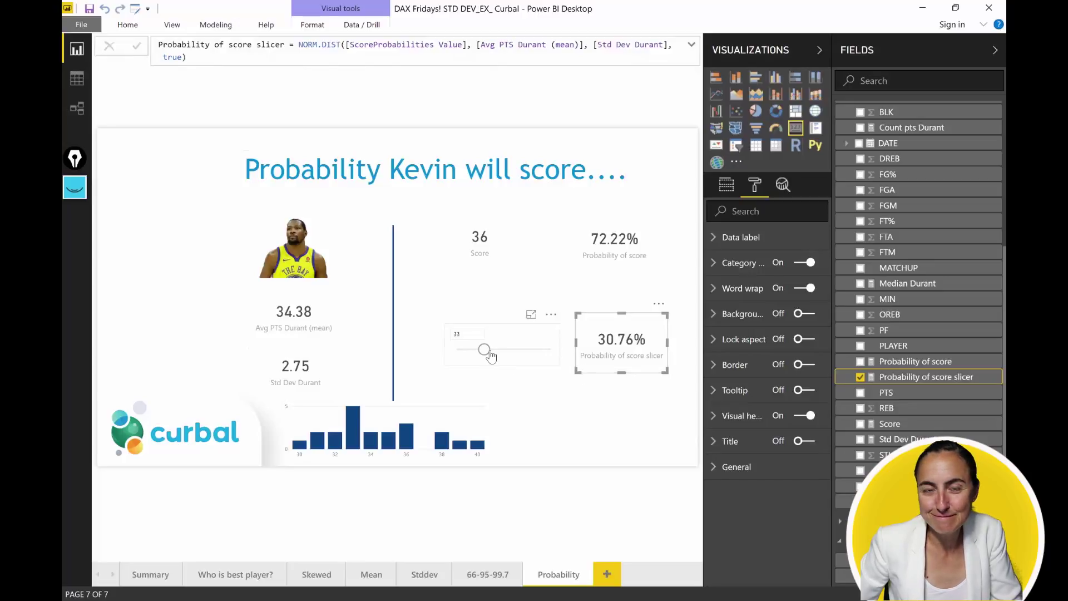
left_click_drag(494, 353, 502, 350)
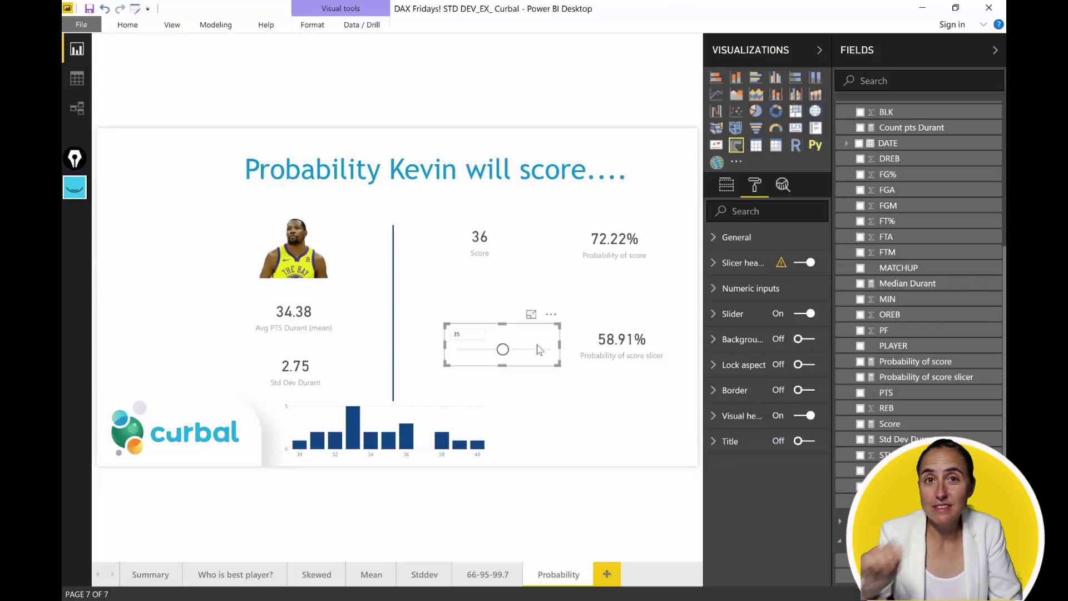